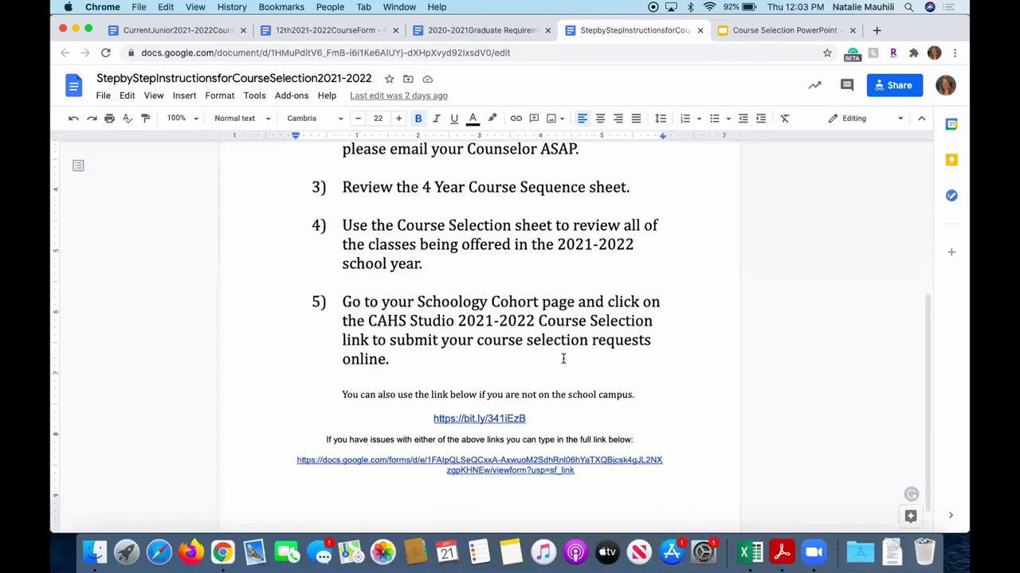
Open the 12th2021-2022CourseForm document, scroll through every course table, then return to the top.
left_click(333, 30)
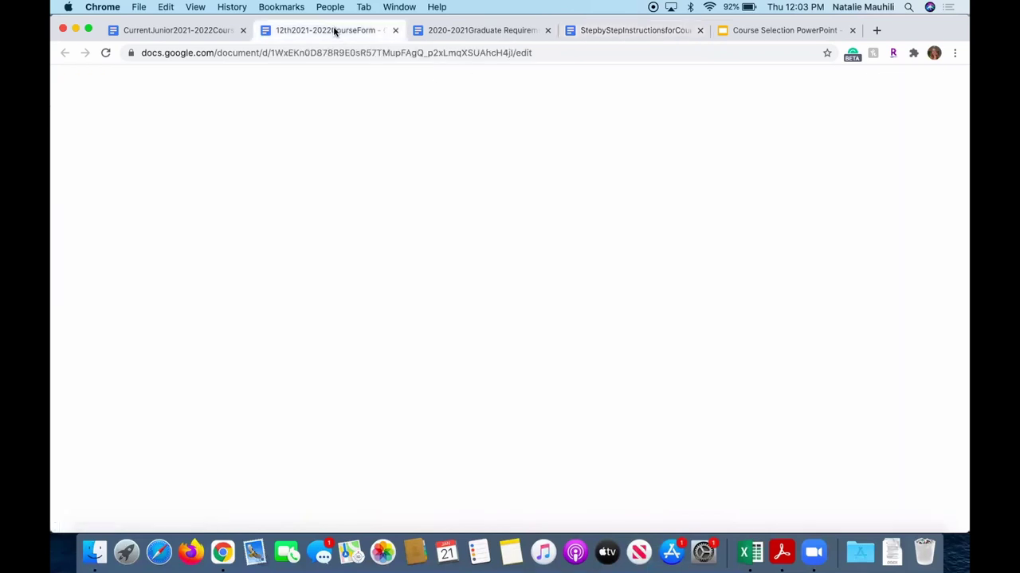
scroll(656, 353, "down", 2)
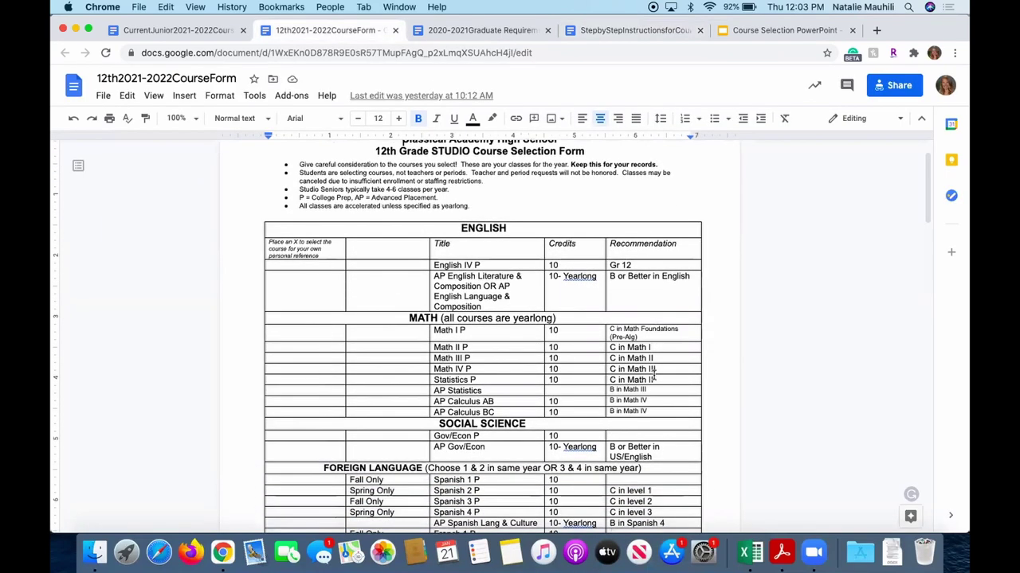
scroll(637, 335, "up", 2)
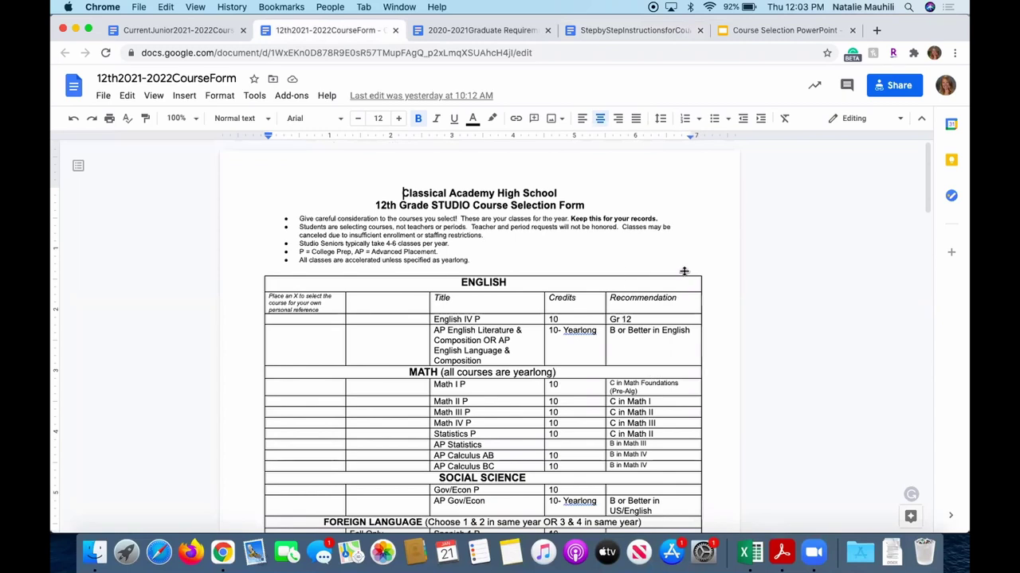
scroll(628, 282, "down", 1)
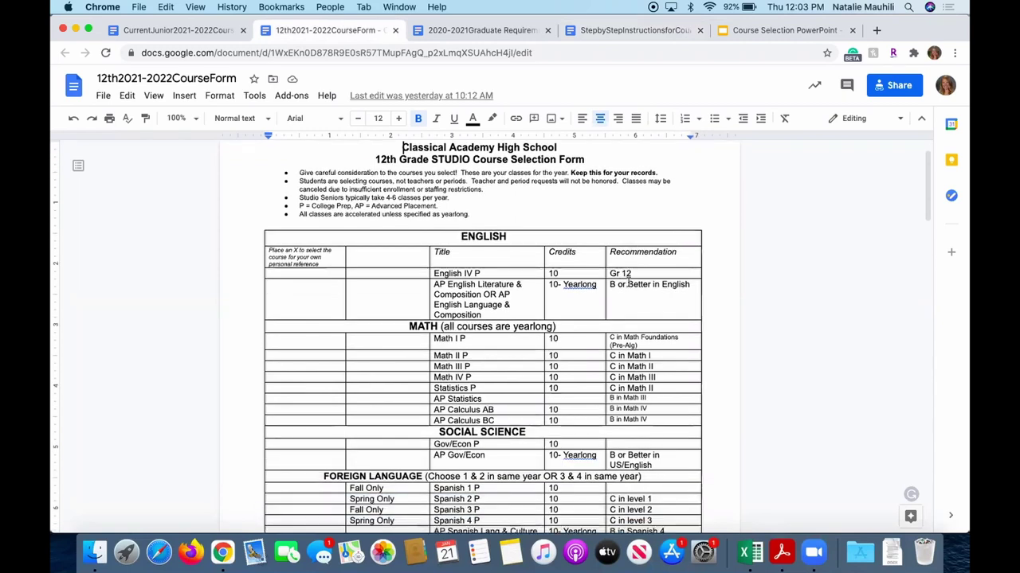
scroll(559, 267, "down", 1)
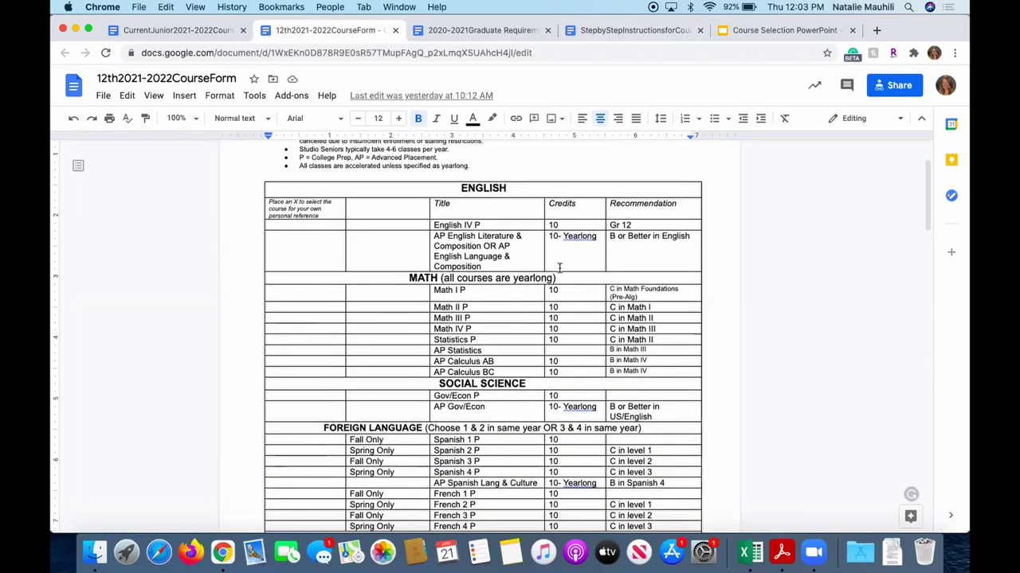
scroll(490, 301, "up", 1)
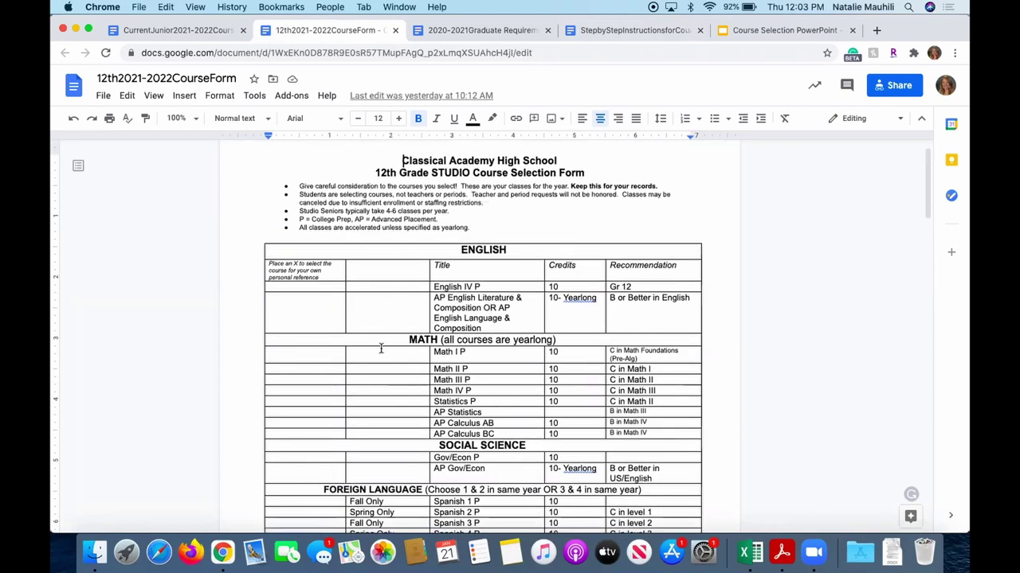
scroll(337, 397, "down", 2)
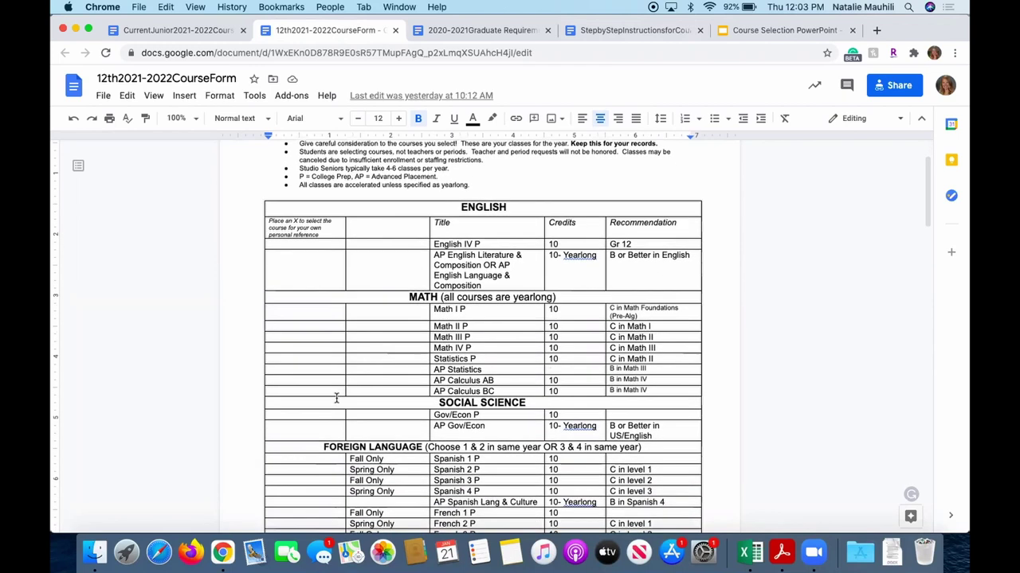
scroll(337, 396, "down", 1)
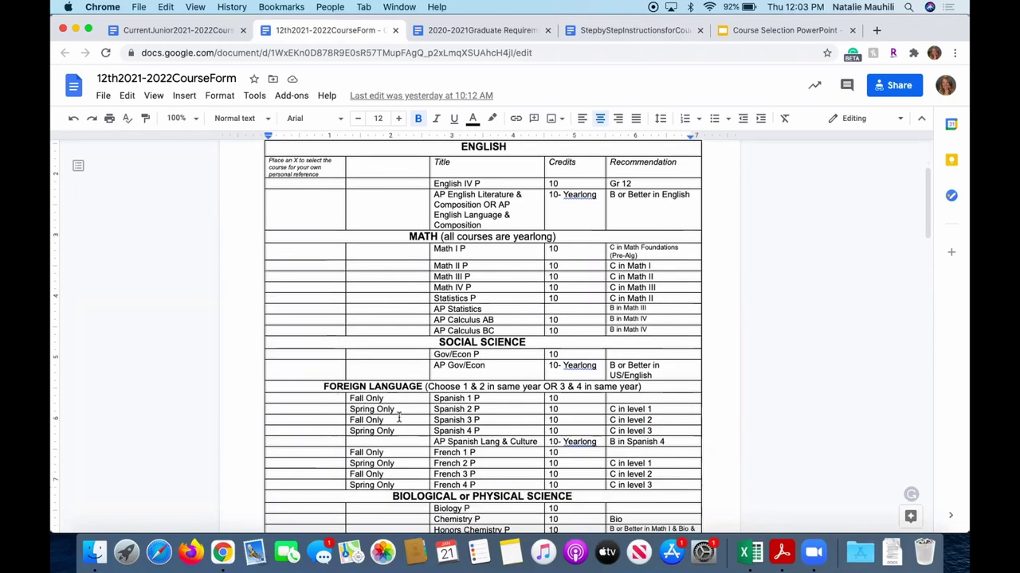
scroll(422, 408, "down", 1)
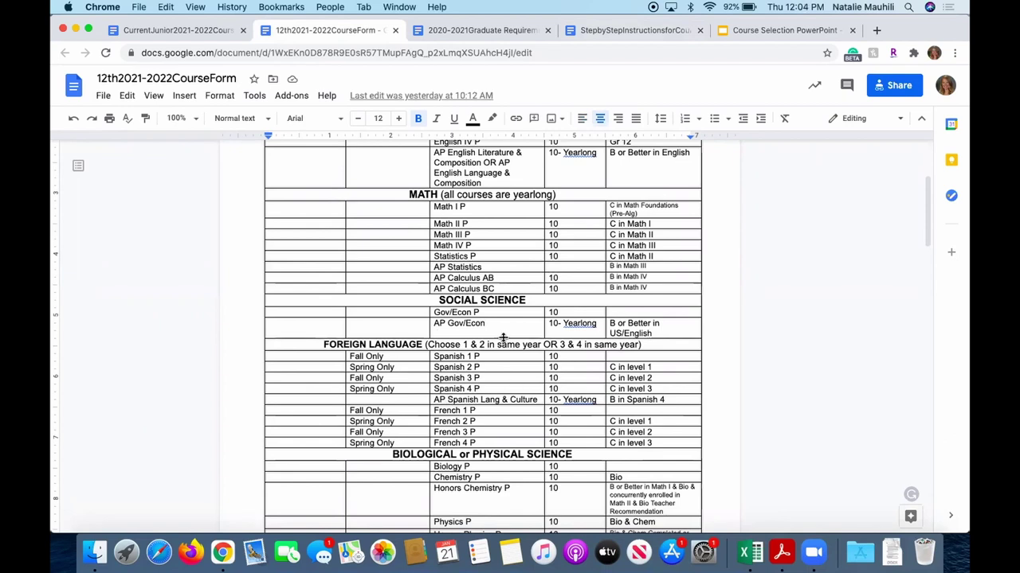
scroll(504, 338, "down", 1)
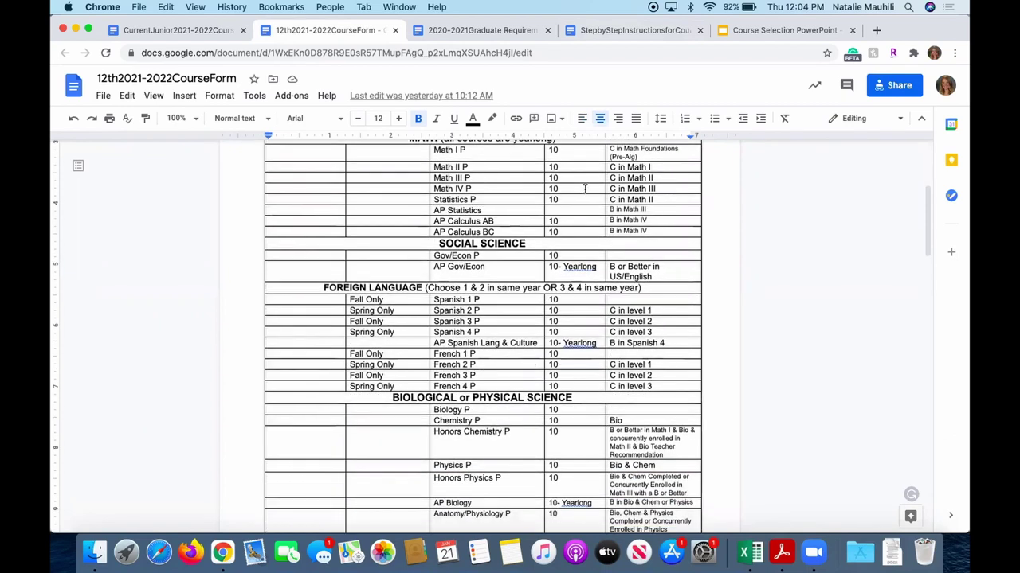
scroll(575, 272, "down", 1)
scroll(580, 231, "up", 3)
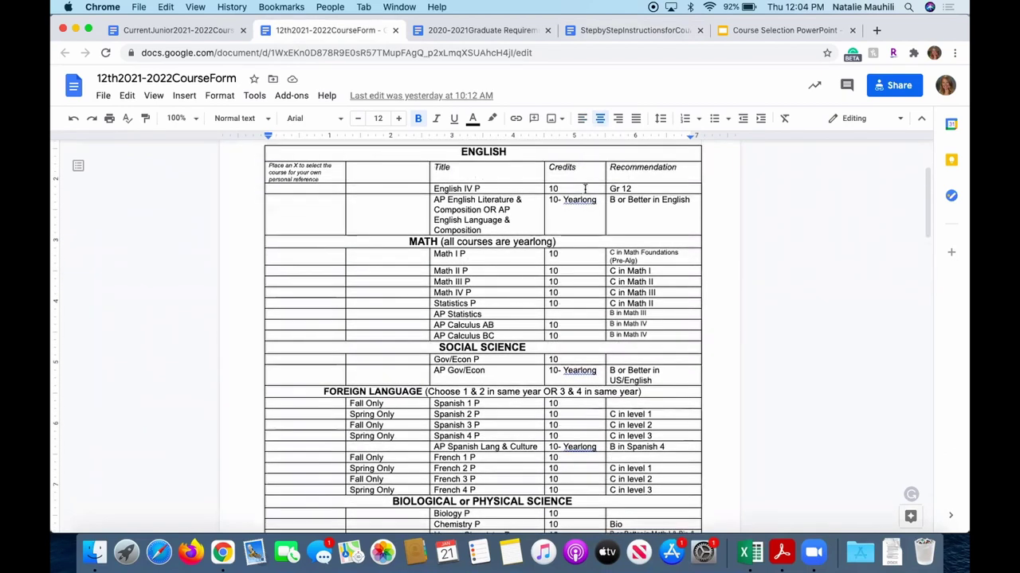
scroll(585, 189, "down", 1)
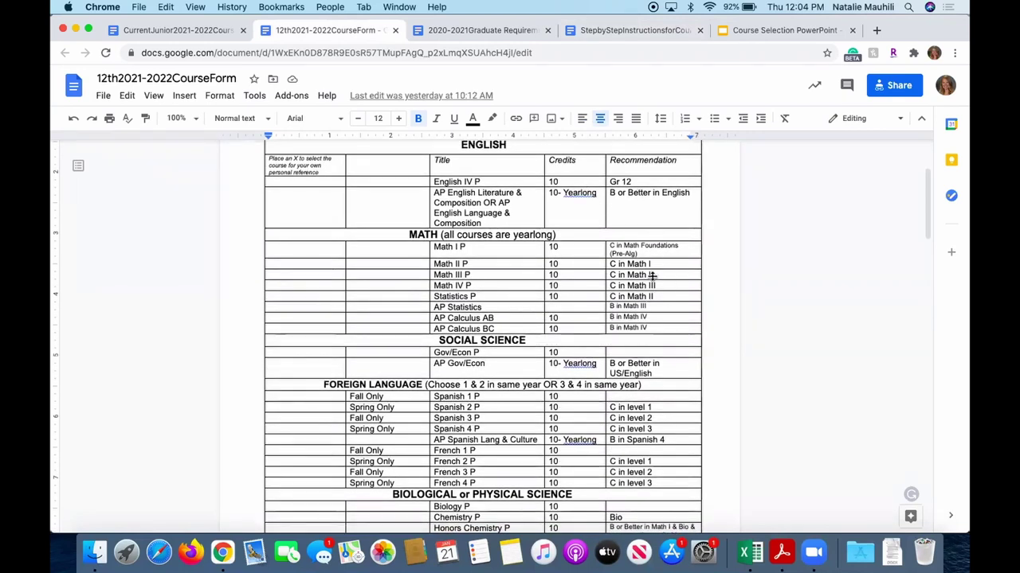
scroll(652, 275, "down", 5)
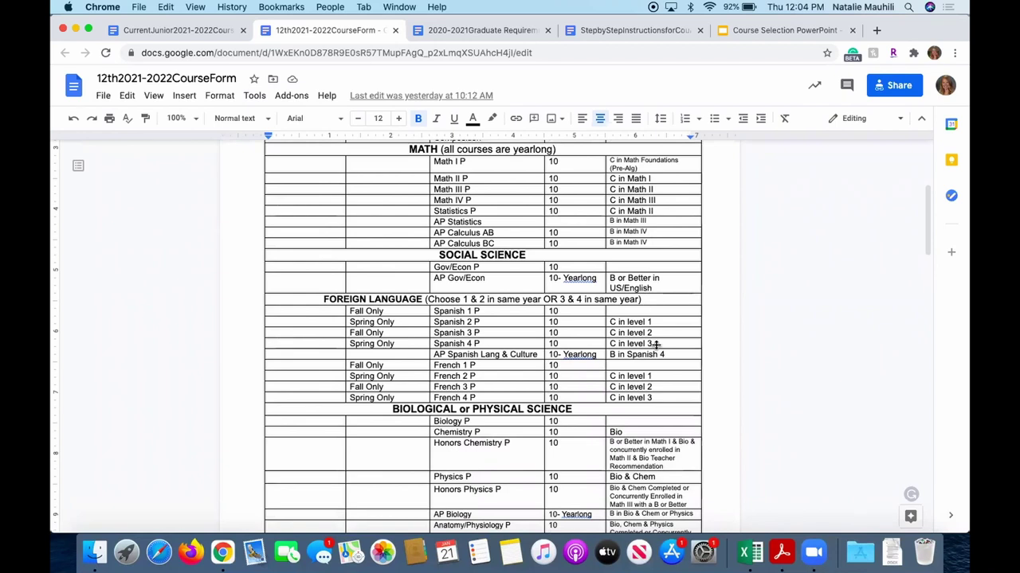
scroll(656, 344, "down", 10)
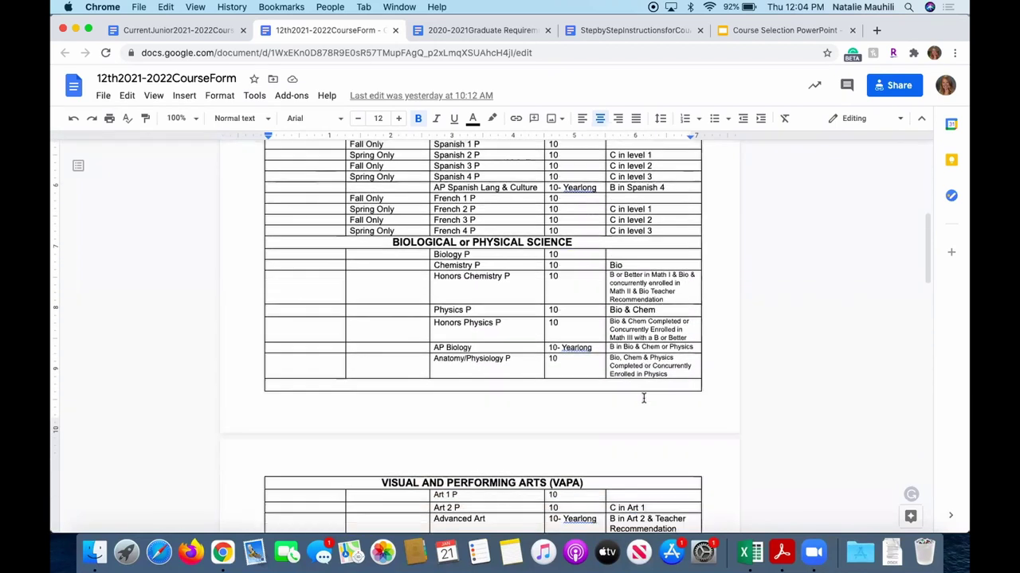
scroll(644, 397, "down", 20)
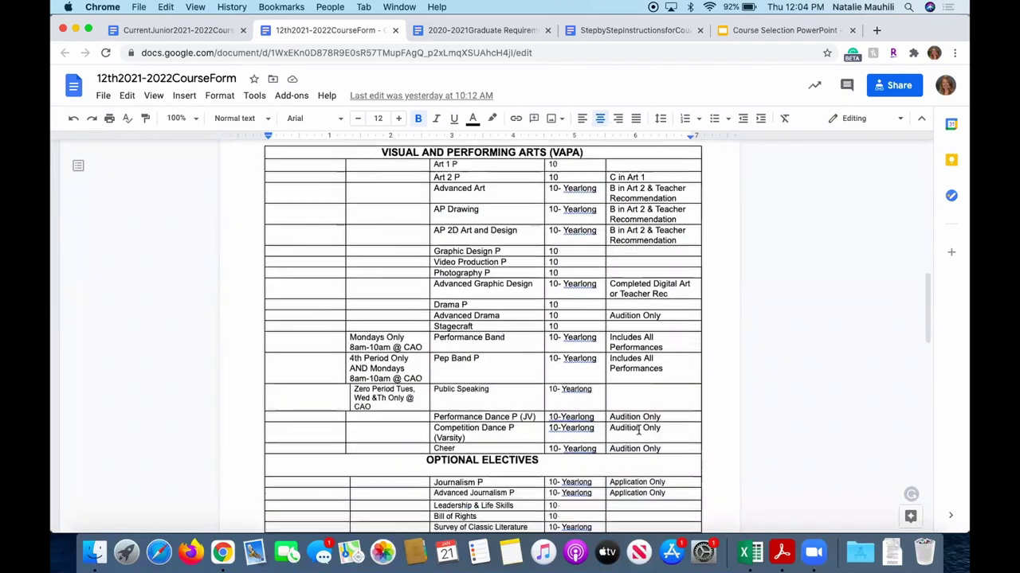
scroll(637, 430, "down", 20)
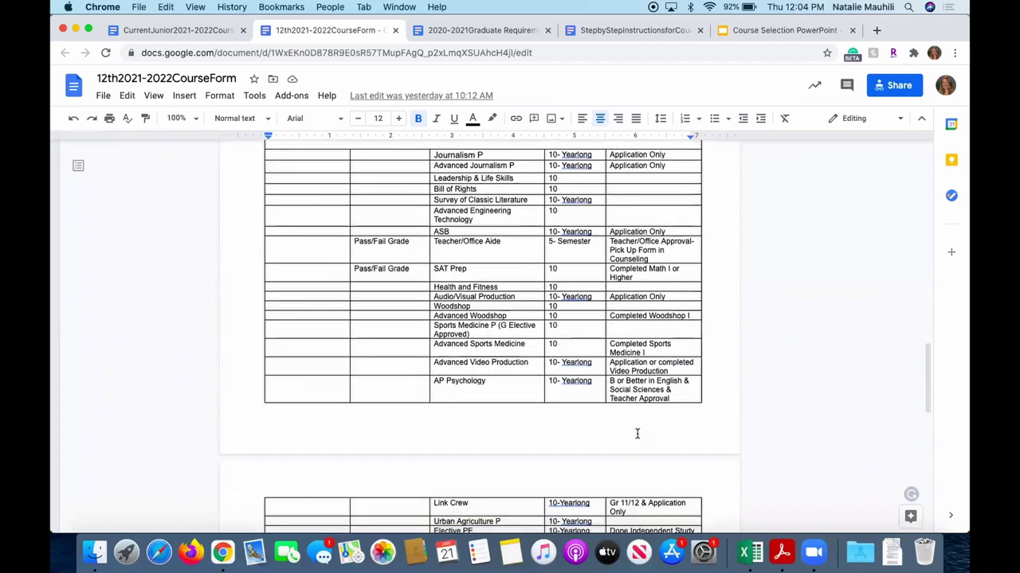
scroll(638, 434, "down", 11)
scroll(638, 441, "up", 20)
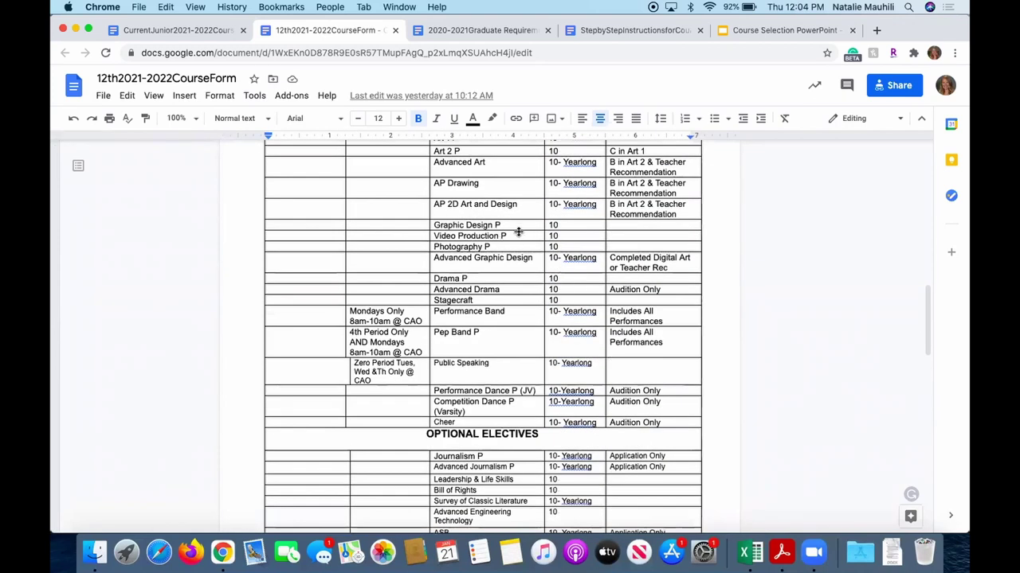
scroll(605, 362, "up", 20)
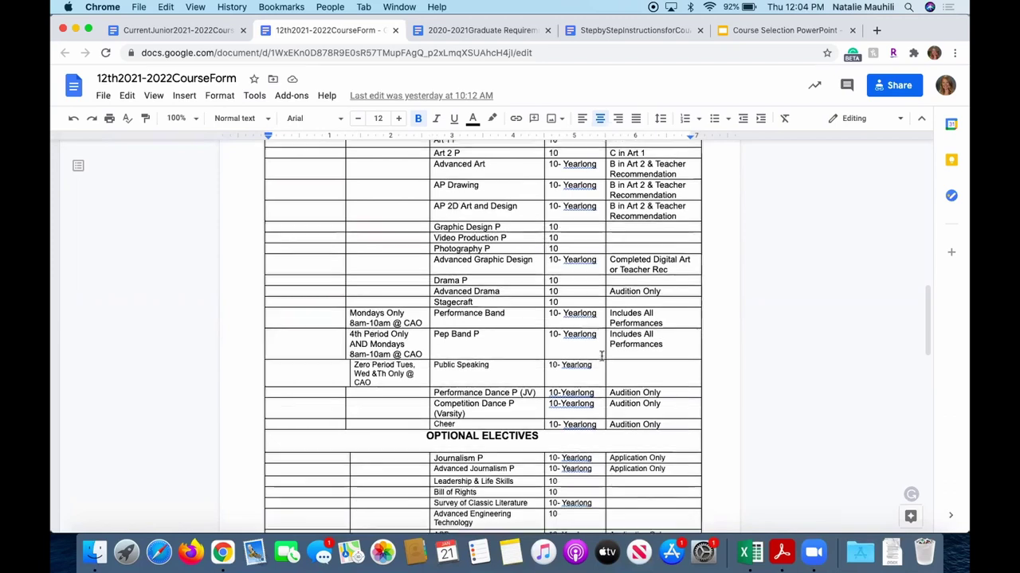
scroll(633, 368, "up", 15)
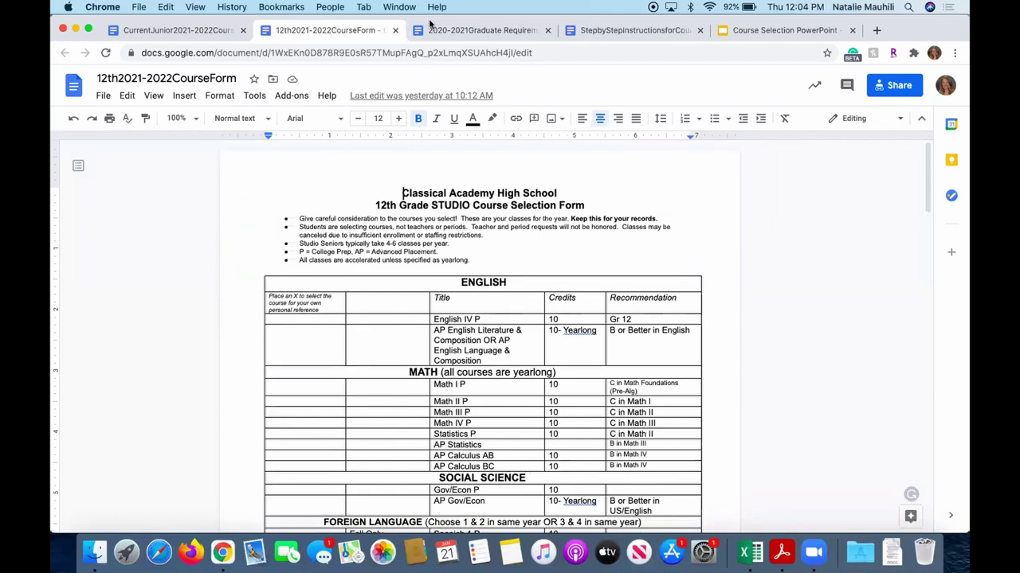
Follow the bit.ly form link in the Step-by-Step instructions to open the course selection form.
left_click(481, 31)
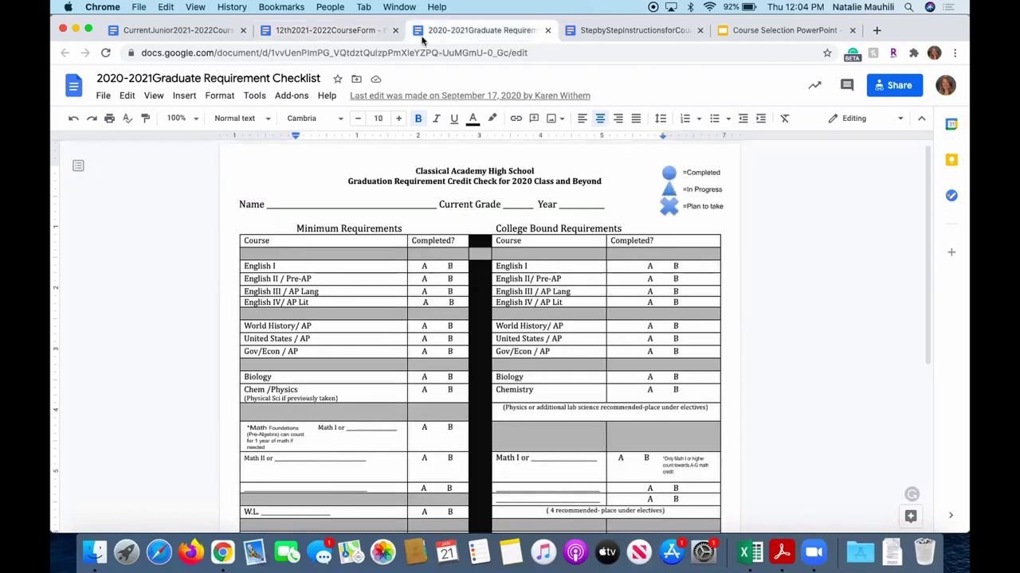
left_click(618, 32)
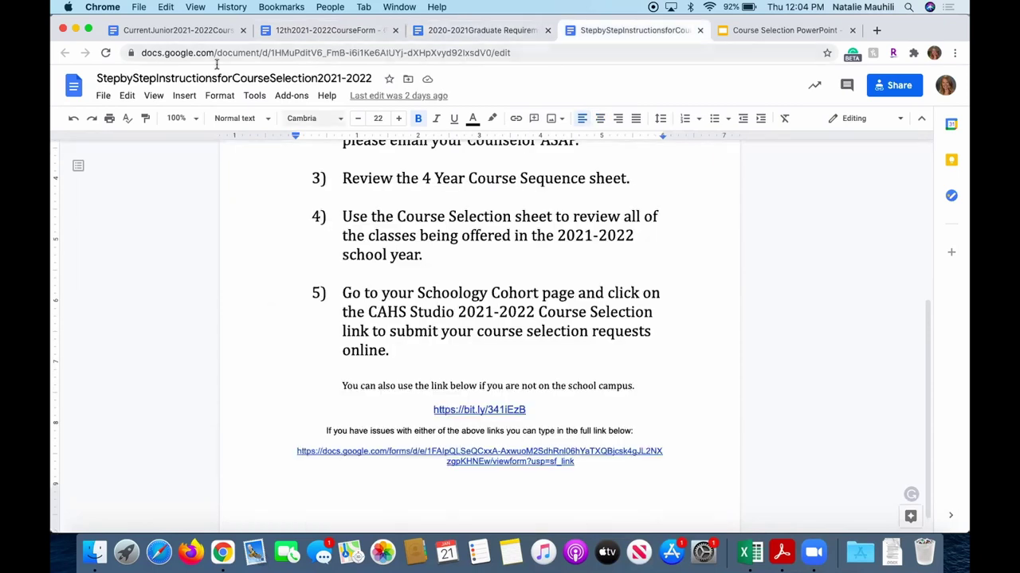
left_click(485, 408)
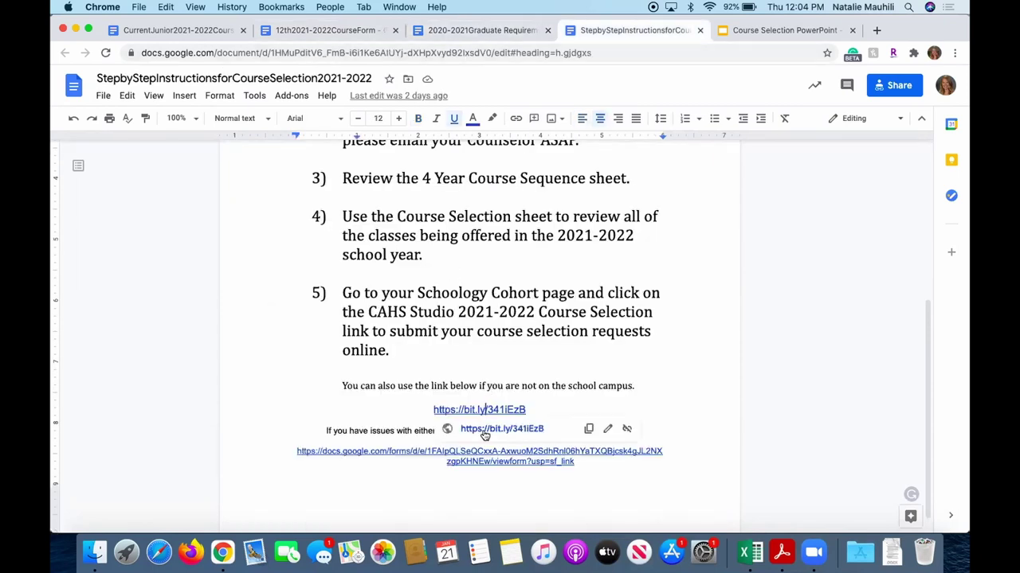
left_click(483, 431)
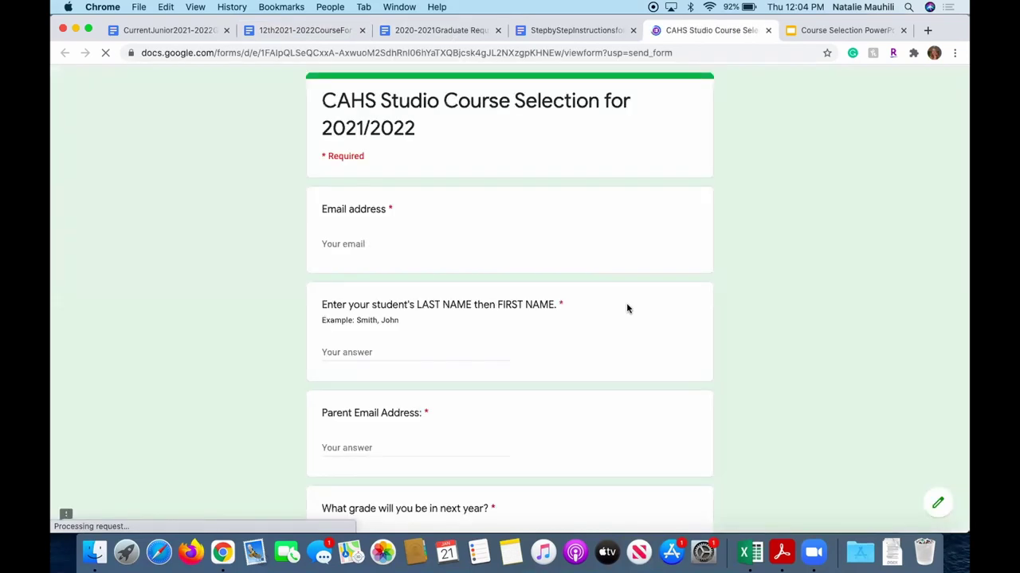
Fill in the student's e-mail from the autofill suggestion and start the student name.
left_click(348, 244)
left_click(394, 268)
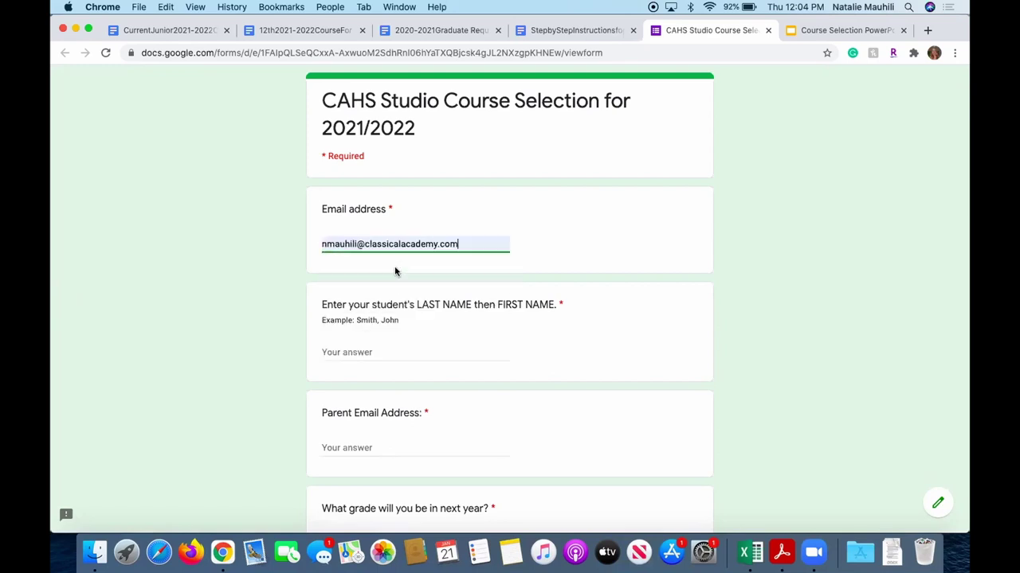
left_click(388, 354)
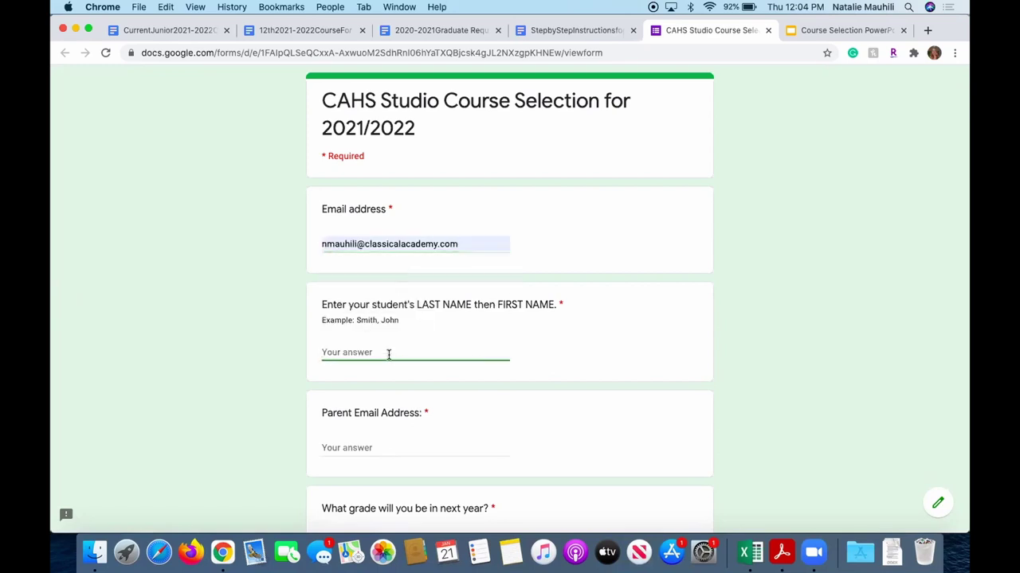
Fill in the Parent Email field from the saved autofill suggestion.
scroll(358, 427, "down", 1)
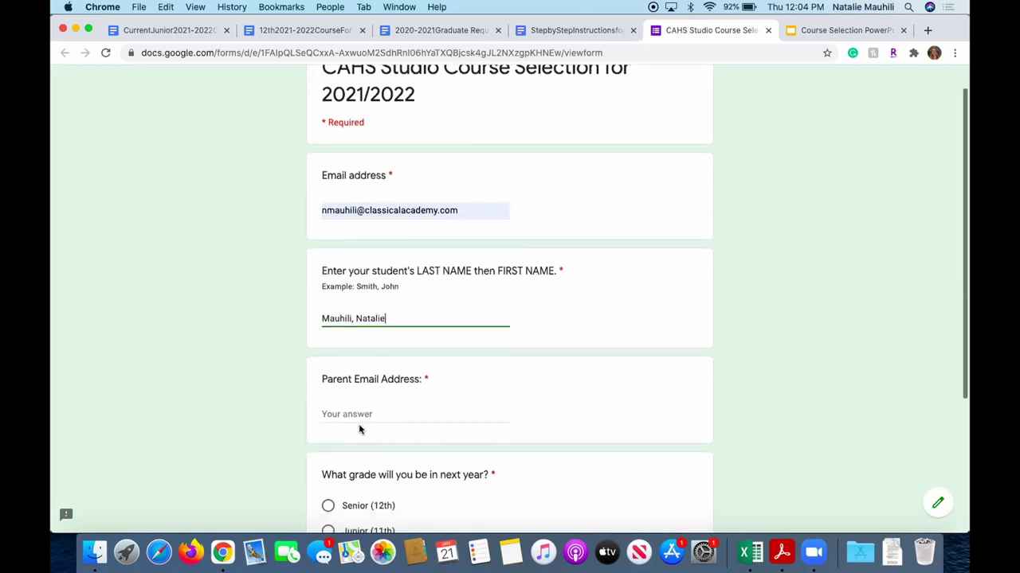
left_click(349, 415)
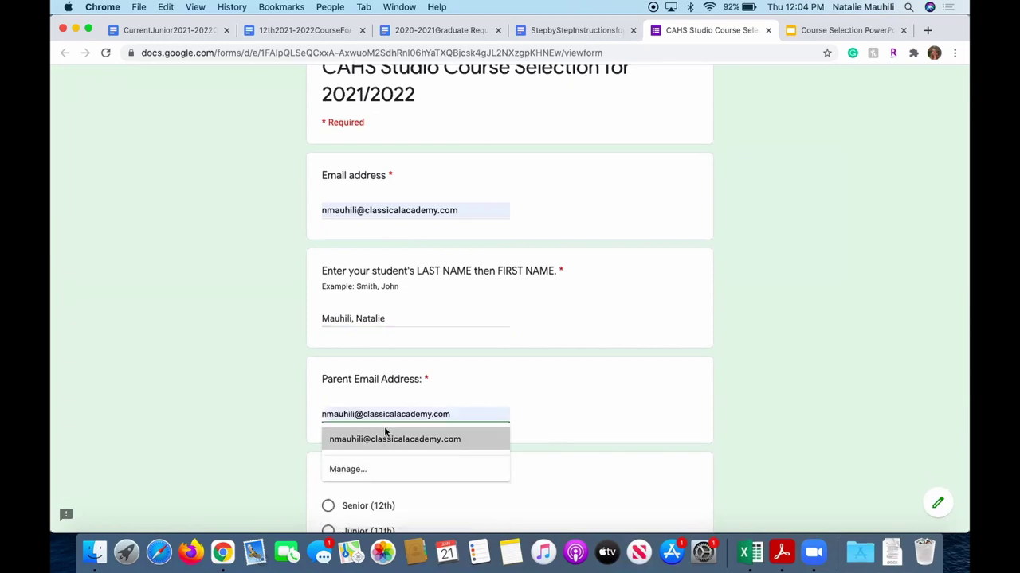
left_click(387, 437)
scroll(555, 402, "down", 1)
scroll(553, 408, "down", 3)
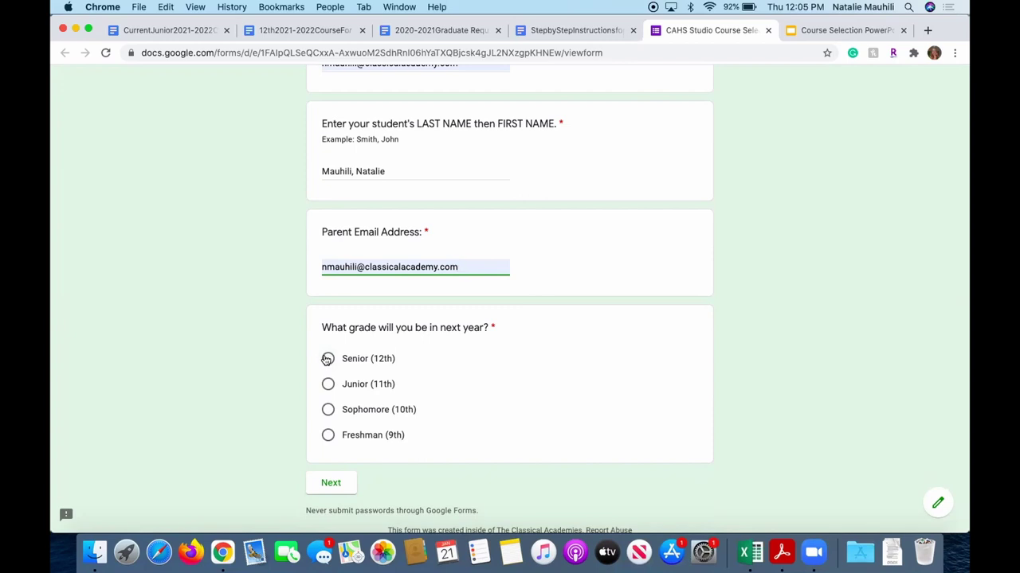
Choose Senior (12th) as next year's grade and advance past the Senior Course Selection intro.
left_click(327, 359)
left_click(332, 484)
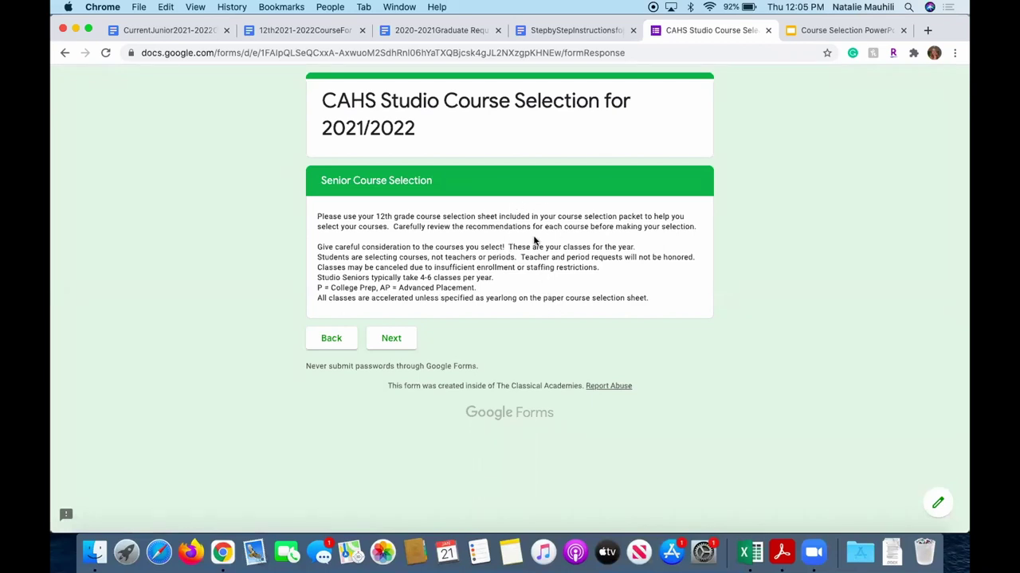
left_click(393, 338)
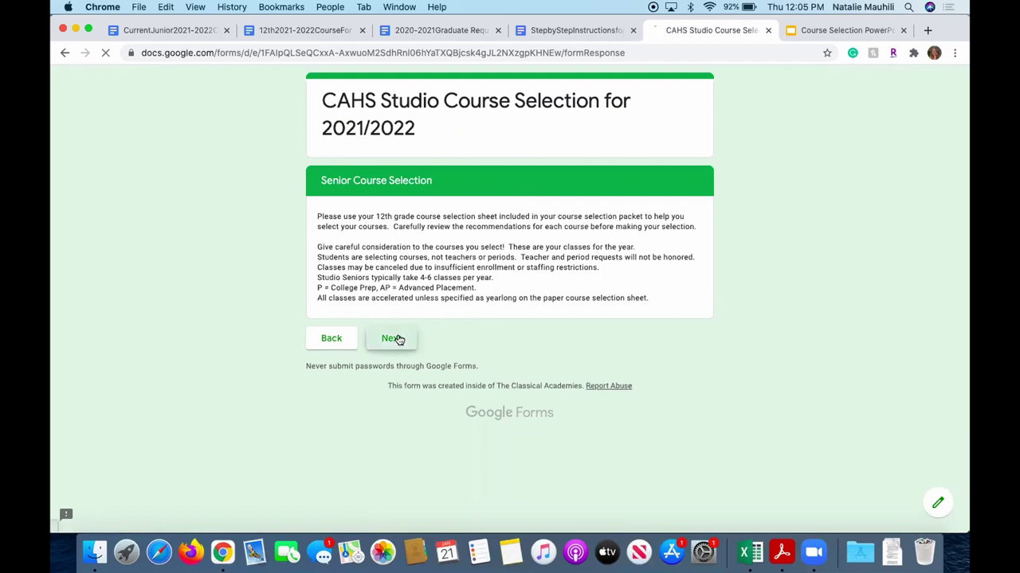
Tick English IV P as the English class and Math IV P as the math class.
scroll(494, 303, "down", 1)
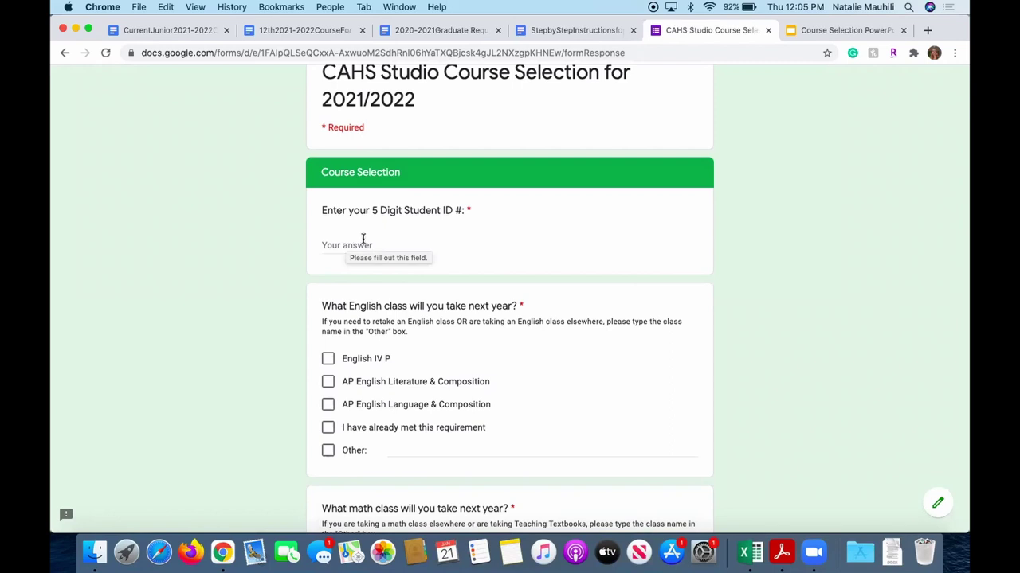
scroll(450, 261, "down", 3)
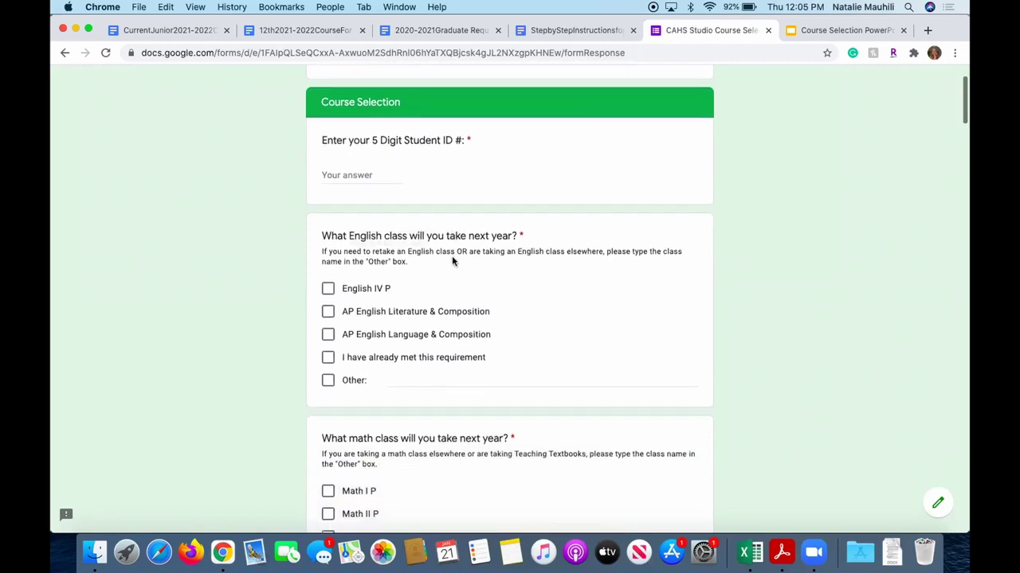
scroll(486, 333, "down", 4)
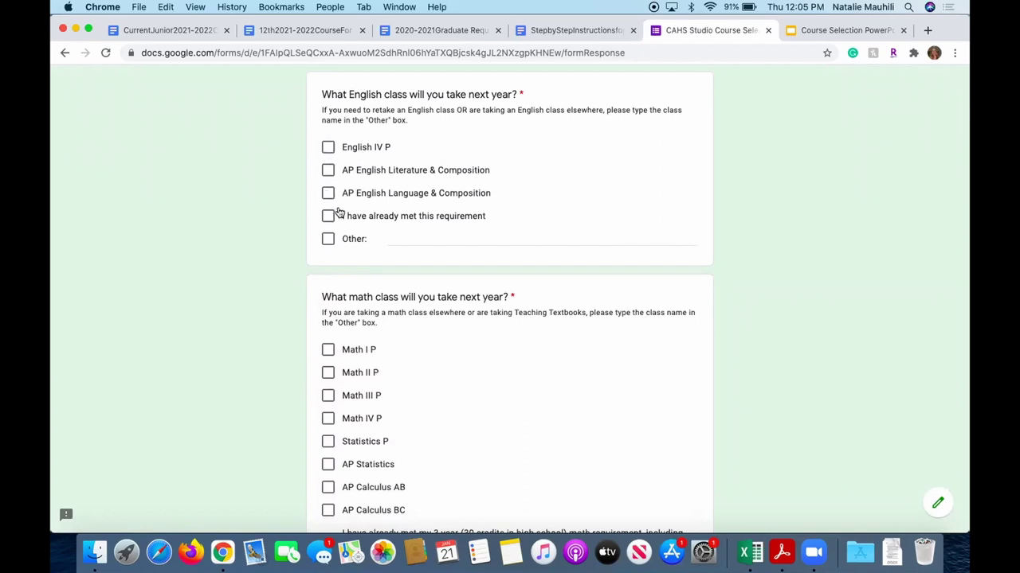
left_click(327, 149)
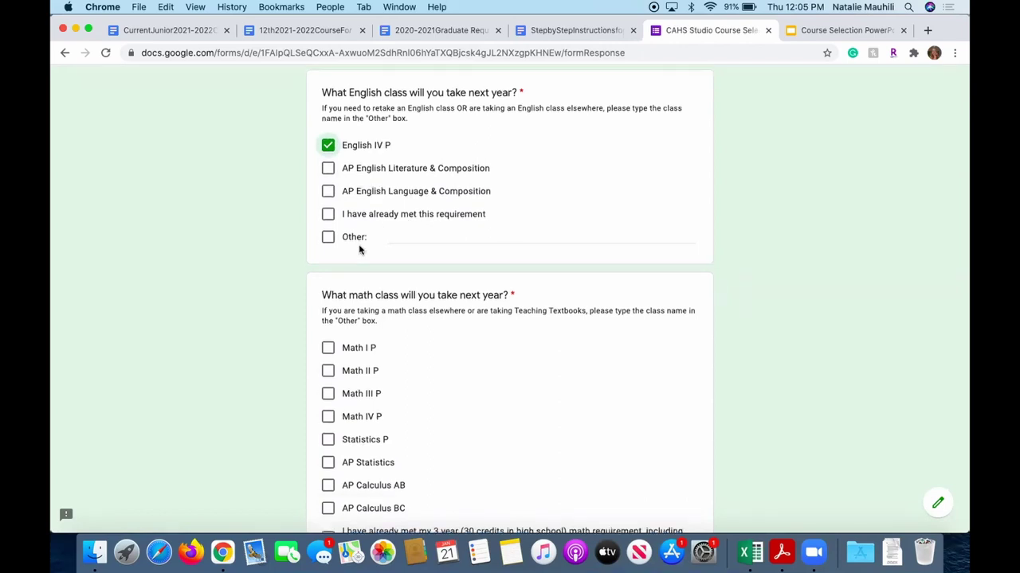
scroll(360, 248, "down", 1)
scroll(395, 262, "down", 4)
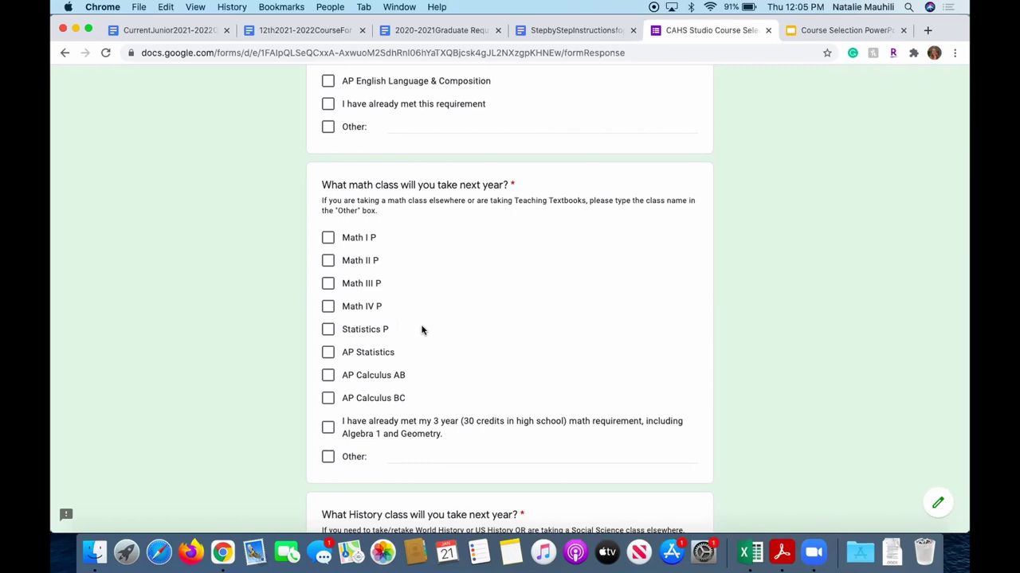
left_click(329, 309)
scroll(510, 370, "down", 2)
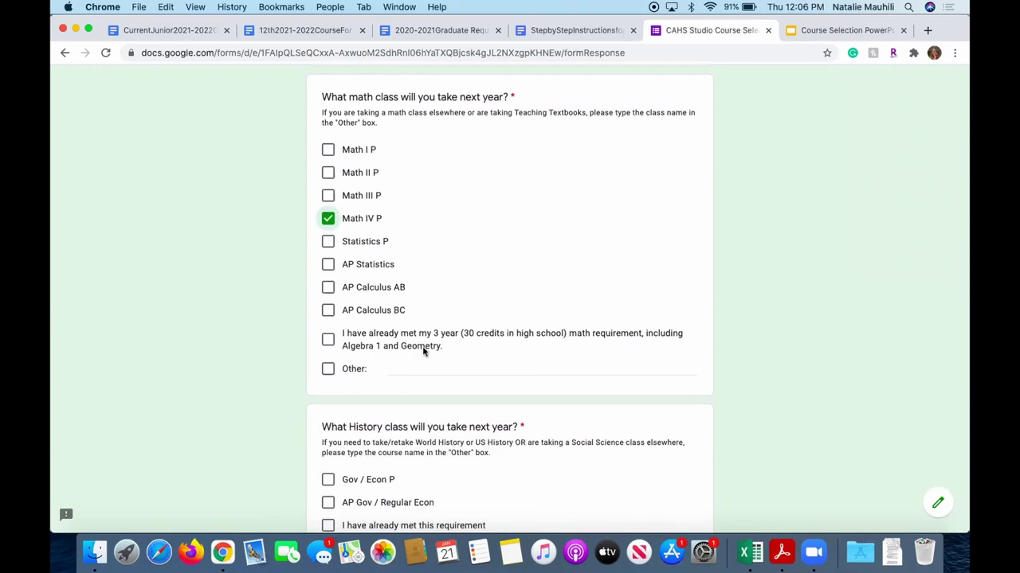
scroll(412, 360, "down", 5)
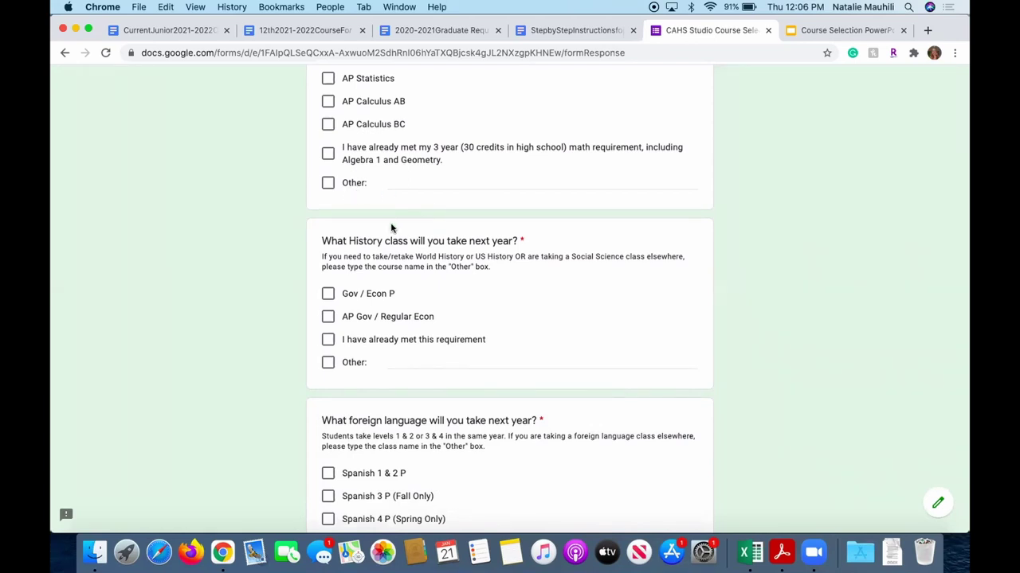
scroll(393, 219, "down", 2)
scroll(391, 223, "down", 4)
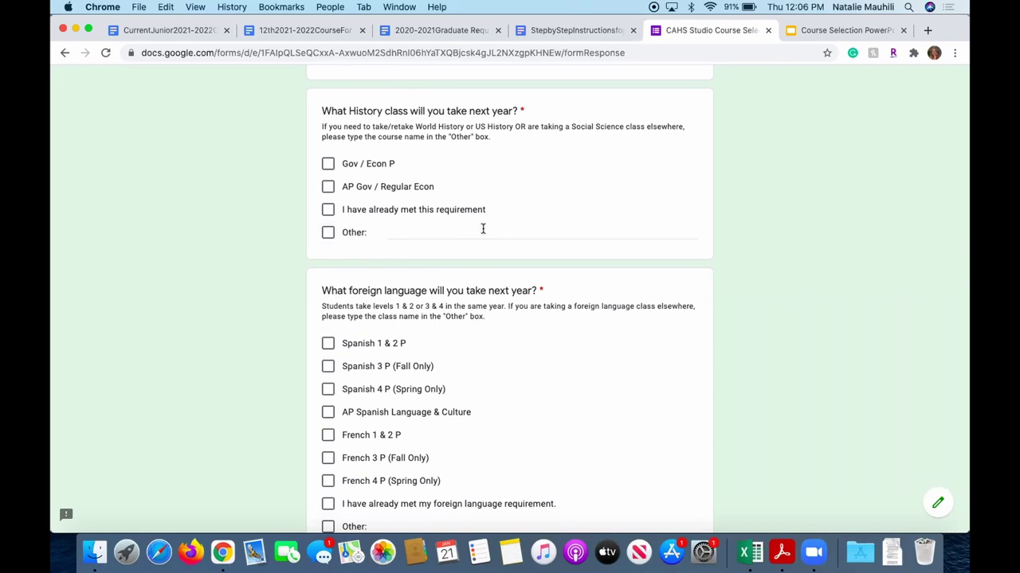
Tick Gov / Econ P for history and mark the foreign language requirement as already met.
left_click(327, 164)
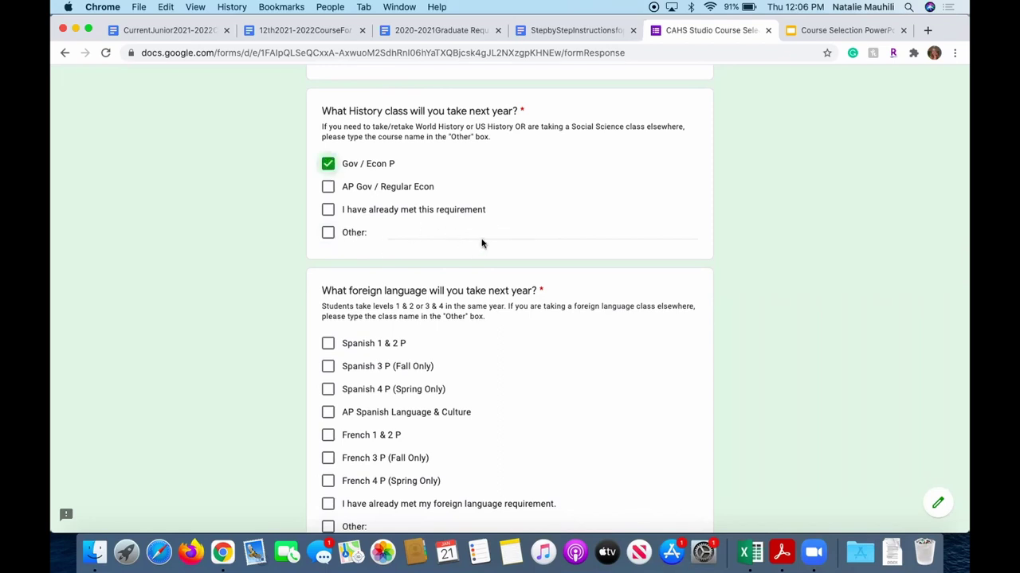
scroll(480, 243, "down", 3)
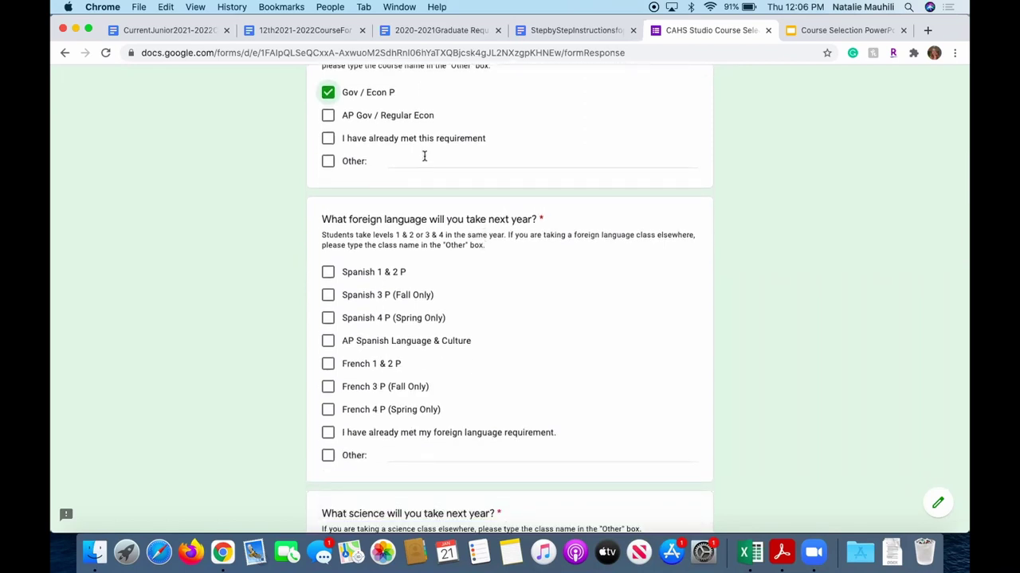
scroll(424, 156, "down", 4)
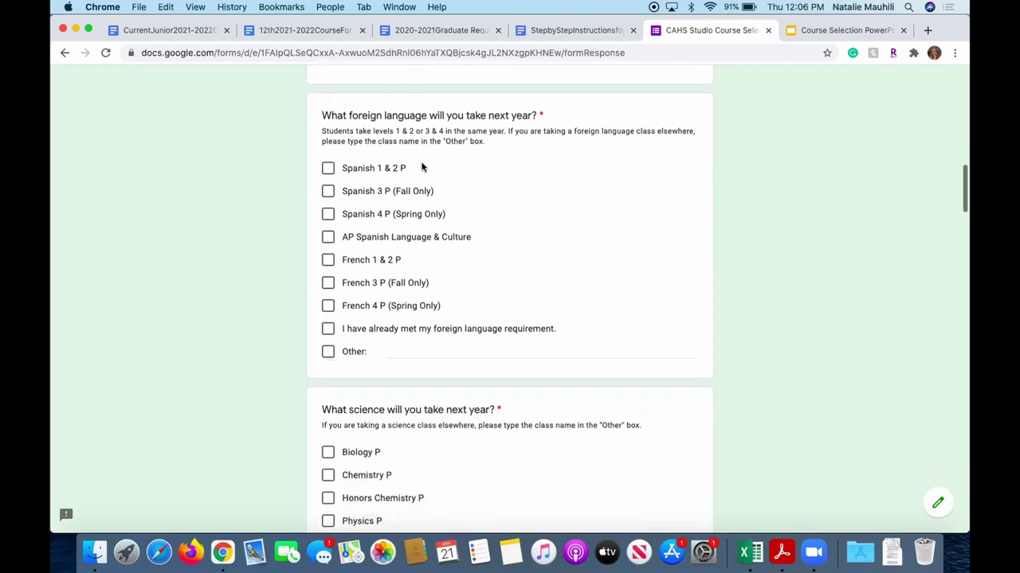
left_click(326, 331)
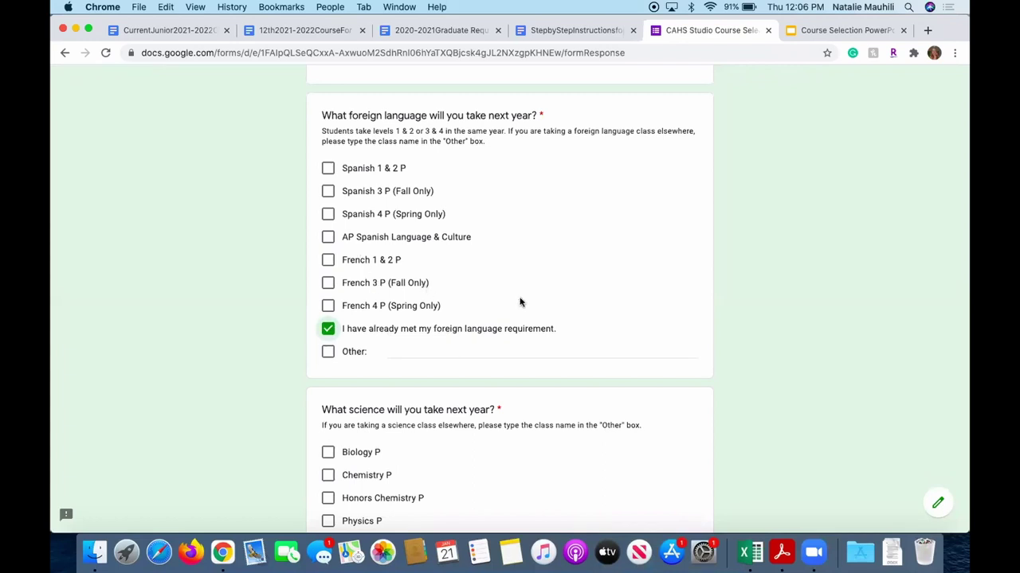
Choose AP Biology as the science class, leaving Physics P unticked.
scroll(520, 302, "down", 1)
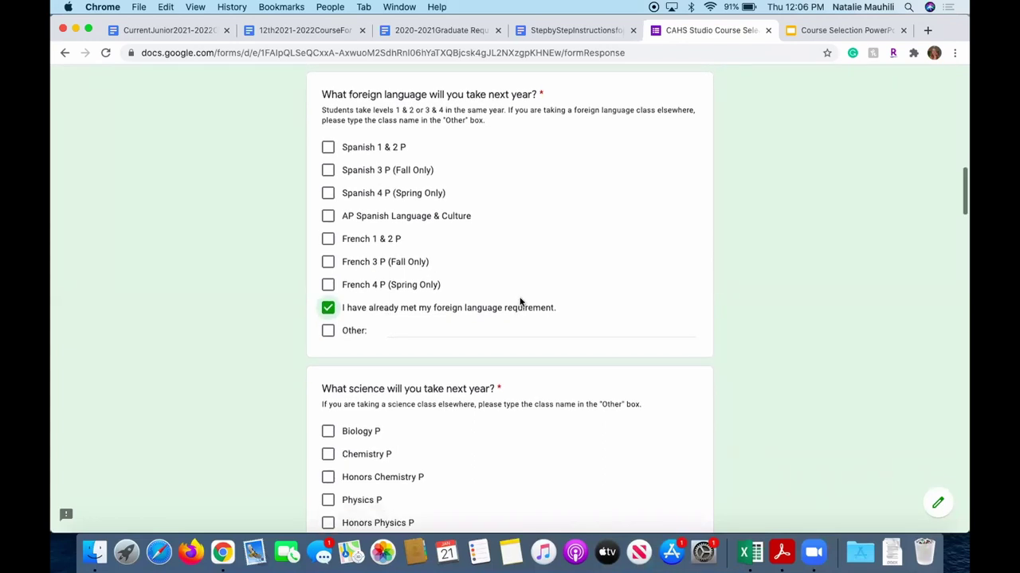
scroll(439, 358, "down", 5)
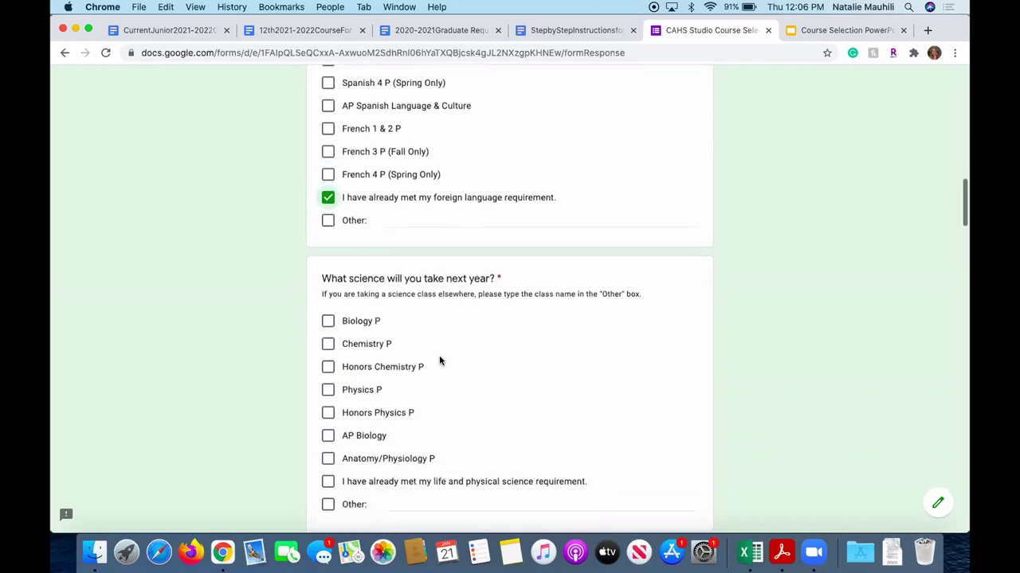
scroll(439, 361, "down", 3)
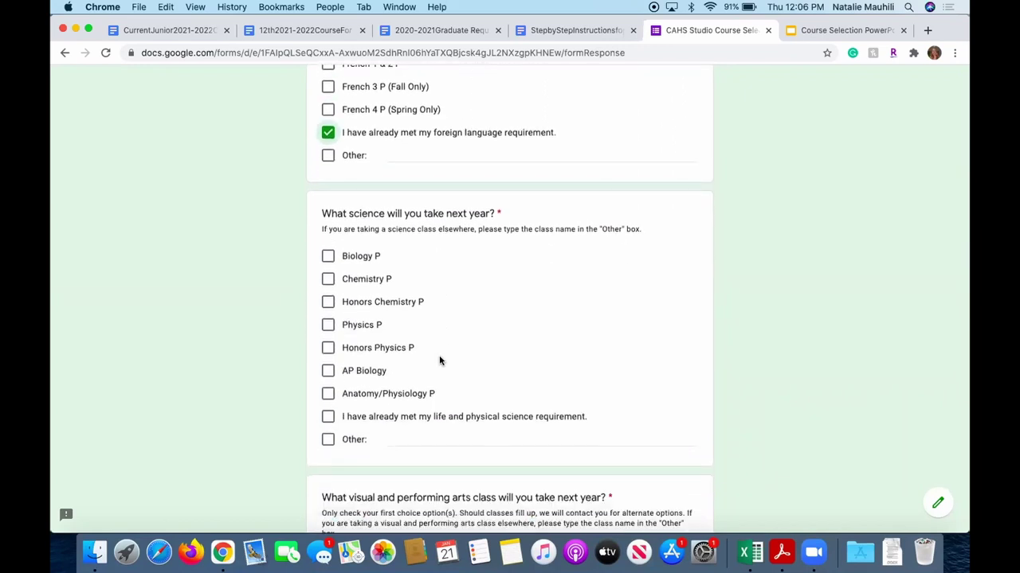
left_click(328, 325)
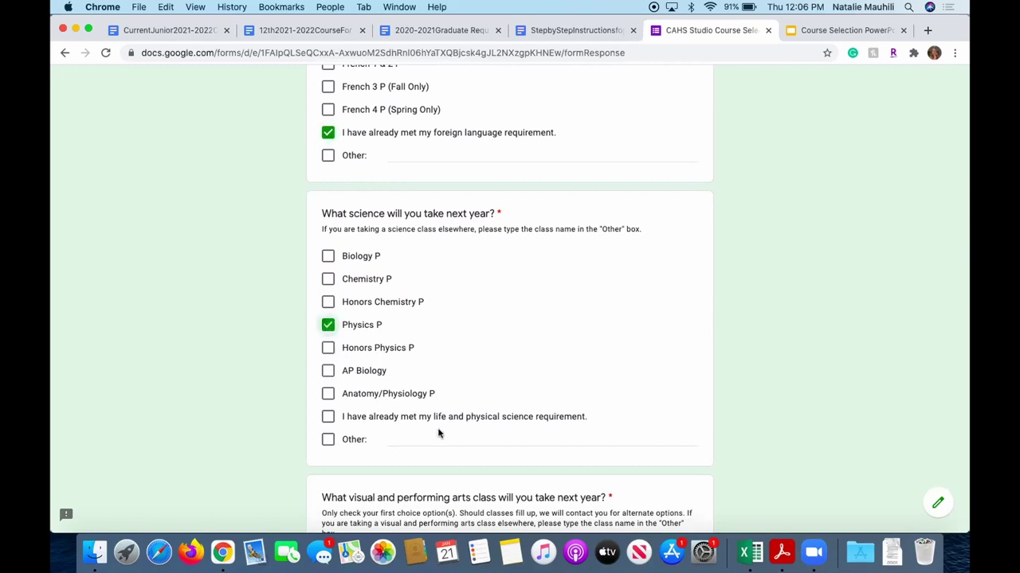
left_click(328, 371)
left_click(327, 326)
scroll(505, 381, "down", 2)
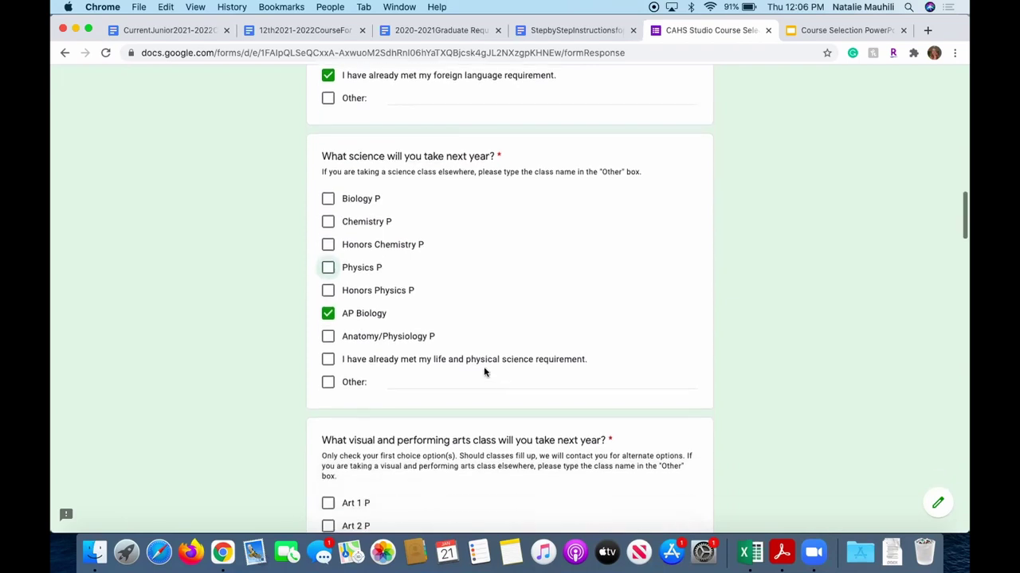
scroll(433, 348, "down", 5)
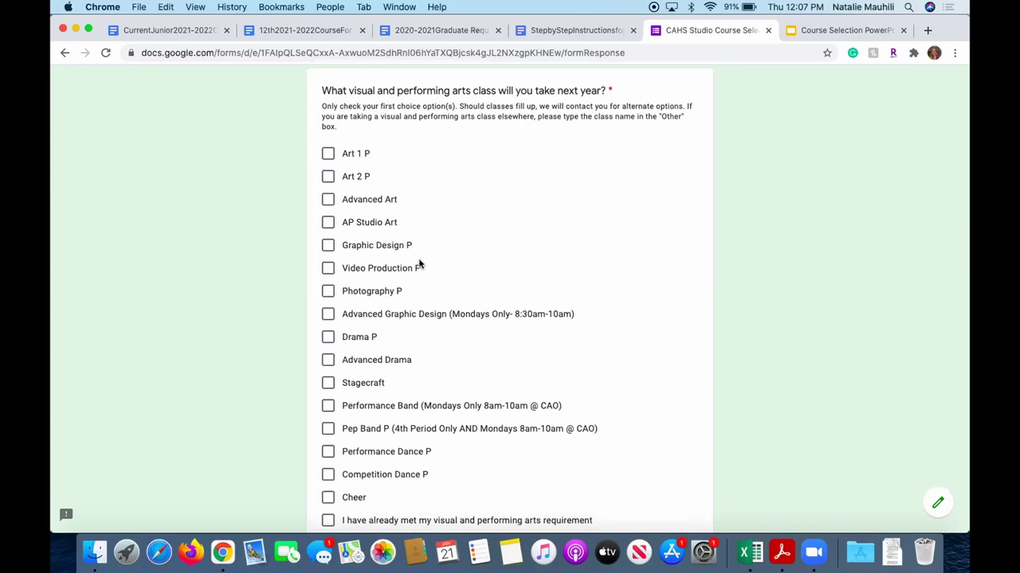
Mark the visual and performing arts requirement as already met.
scroll(419, 264, "down", 2)
scroll(419, 263, "up", 3)
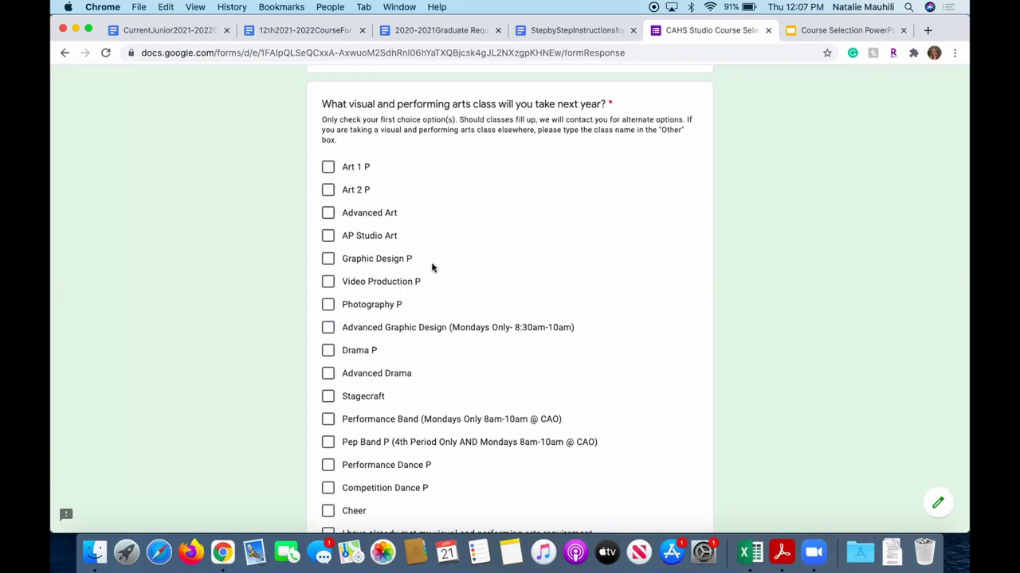
scroll(444, 308, "down", 2)
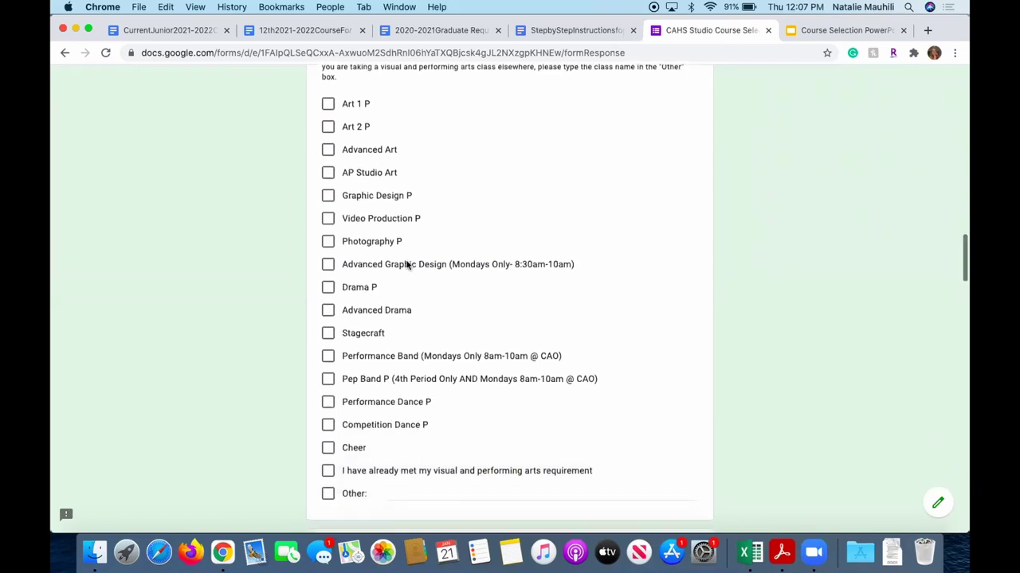
scroll(425, 282, "down", 1)
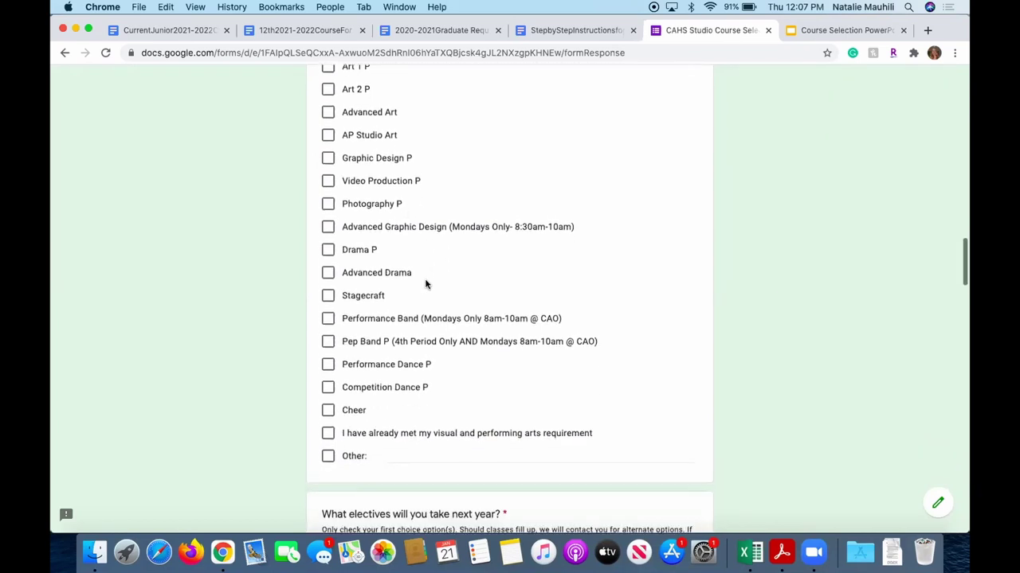
scroll(426, 282, "up", 3)
scroll(368, 330, "down", 3)
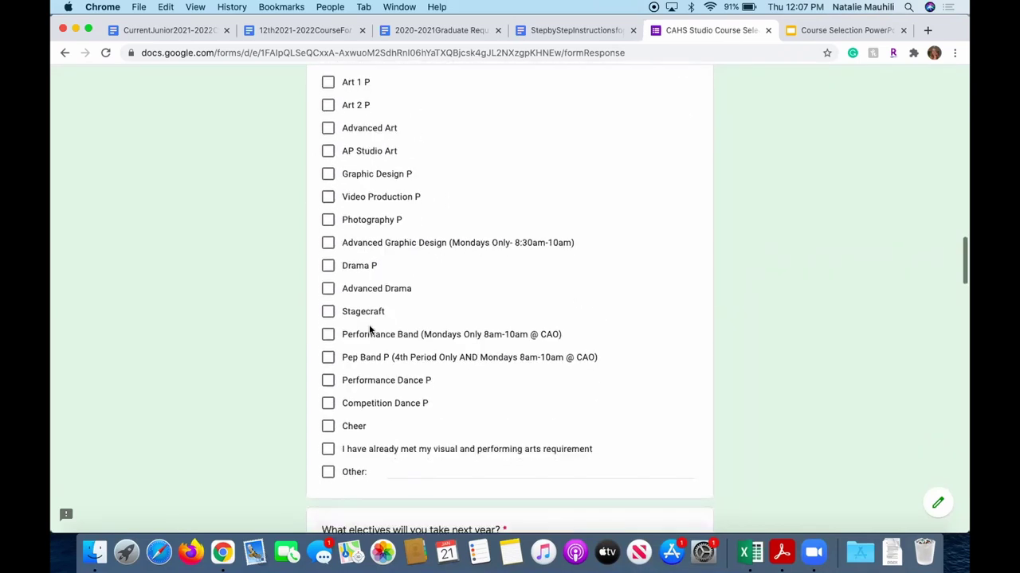
left_click(329, 449)
Tick Sports Medicine P in the electives list.
scroll(539, 359, "down", 6)
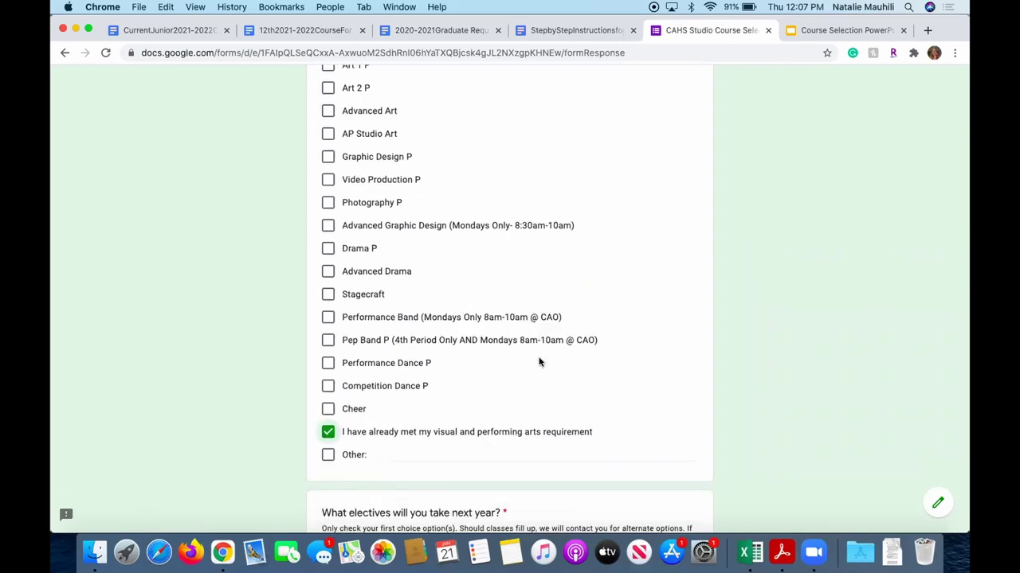
scroll(536, 366, "down", 4)
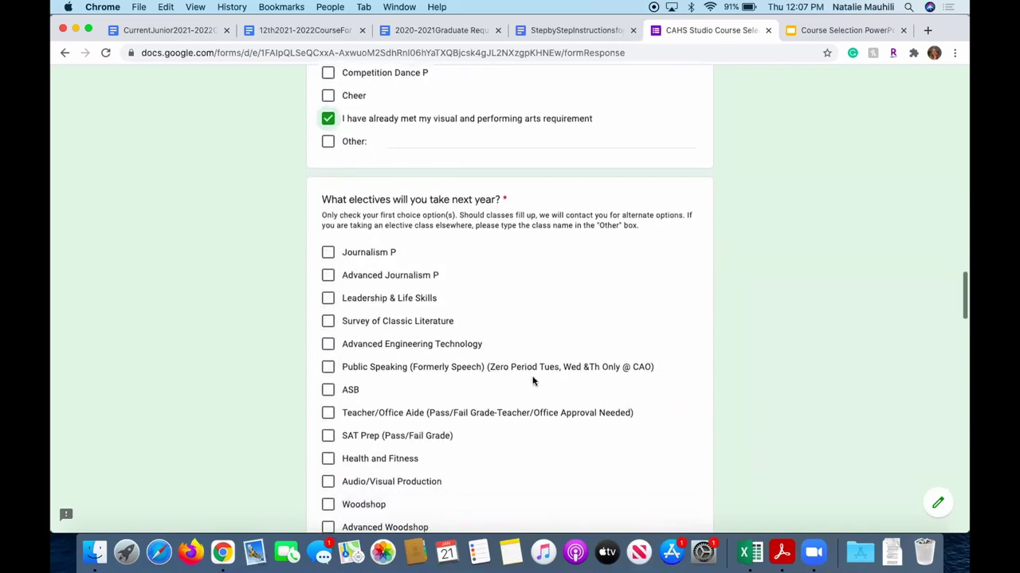
scroll(514, 348, "down", 3)
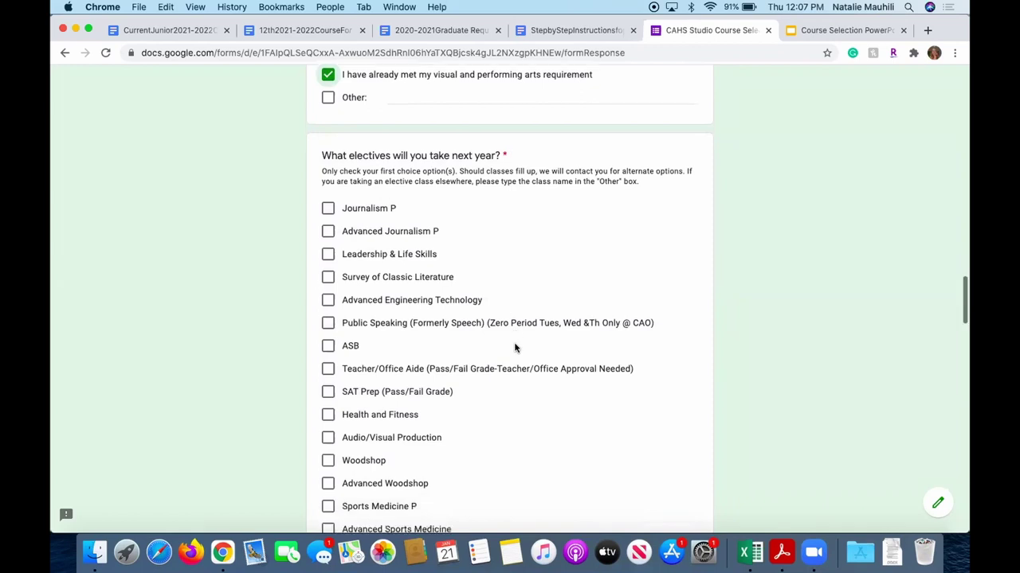
scroll(490, 356, "down", 2)
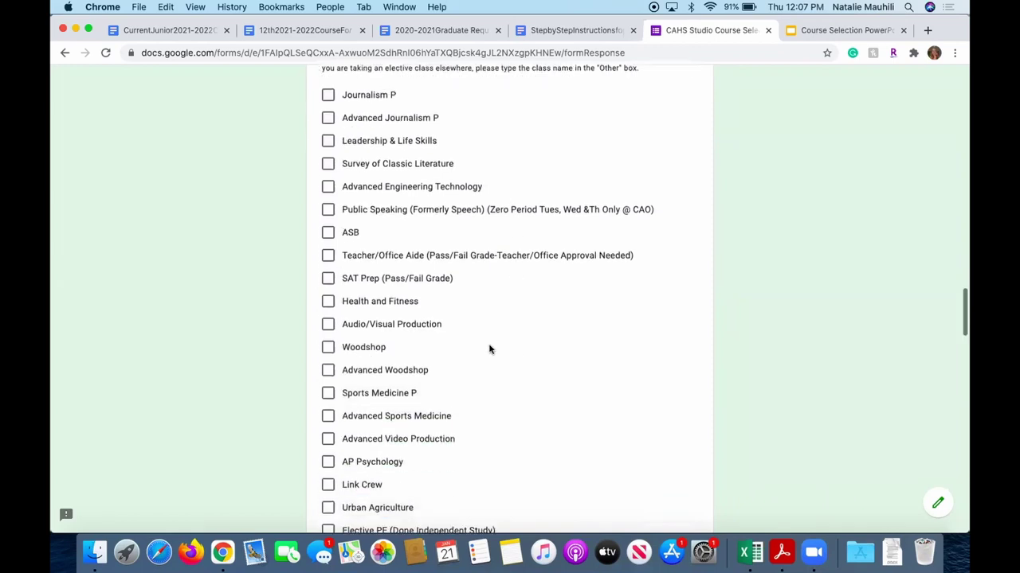
scroll(489, 353, "down", 2)
scroll(487, 353, "up", 3)
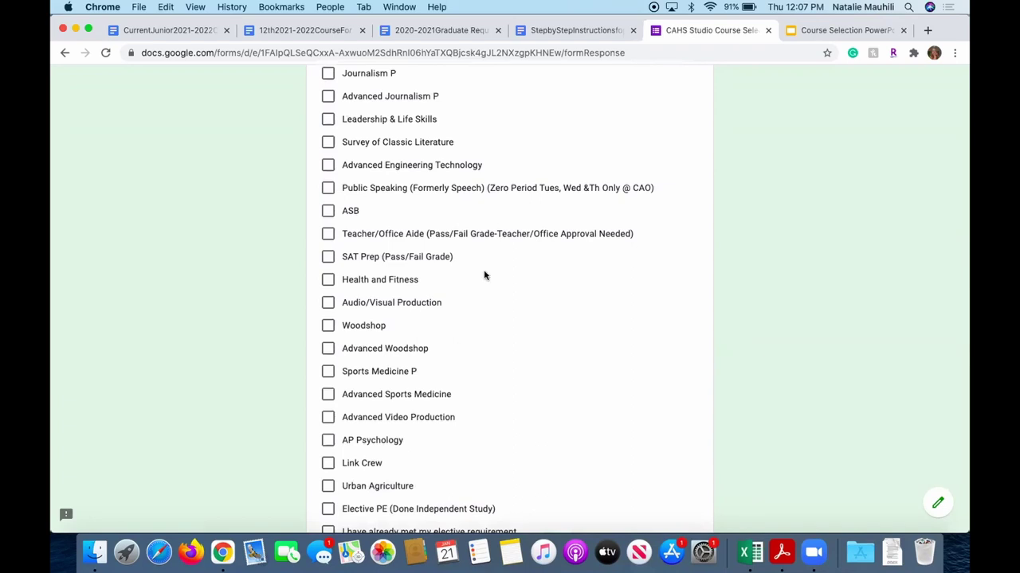
scroll(486, 292, "up", 3)
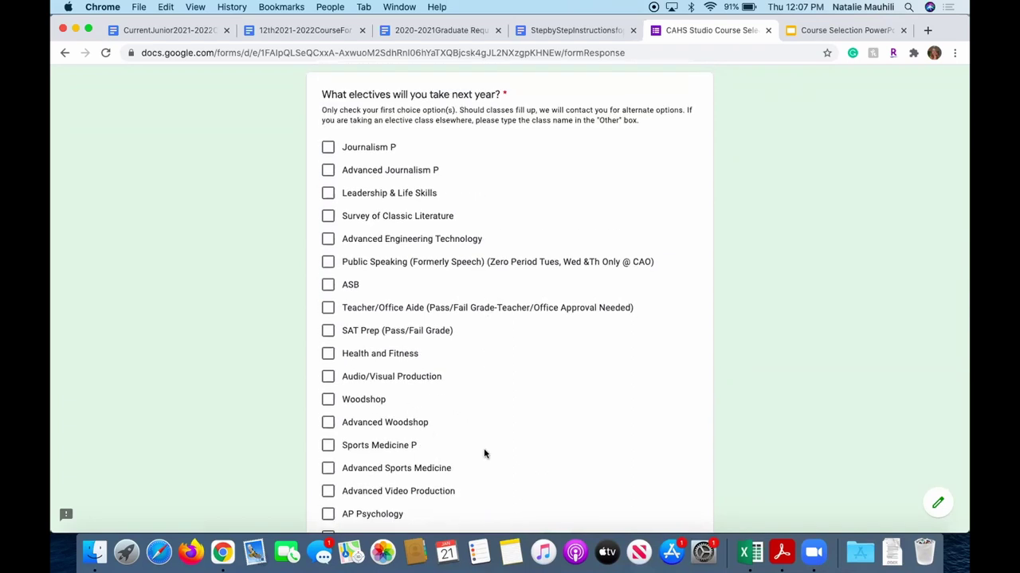
left_click(328, 446)
scroll(519, 363, "down", 2)
scroll(519, 363, "down", 2)
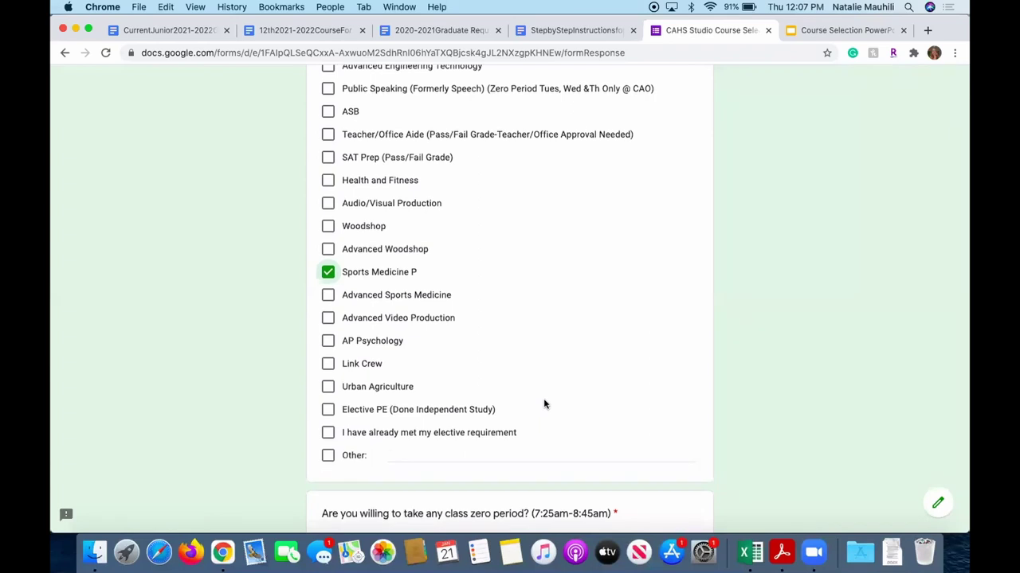
scroll(482, 438, "down", 3)
scroll(487, 428, "down", 2)
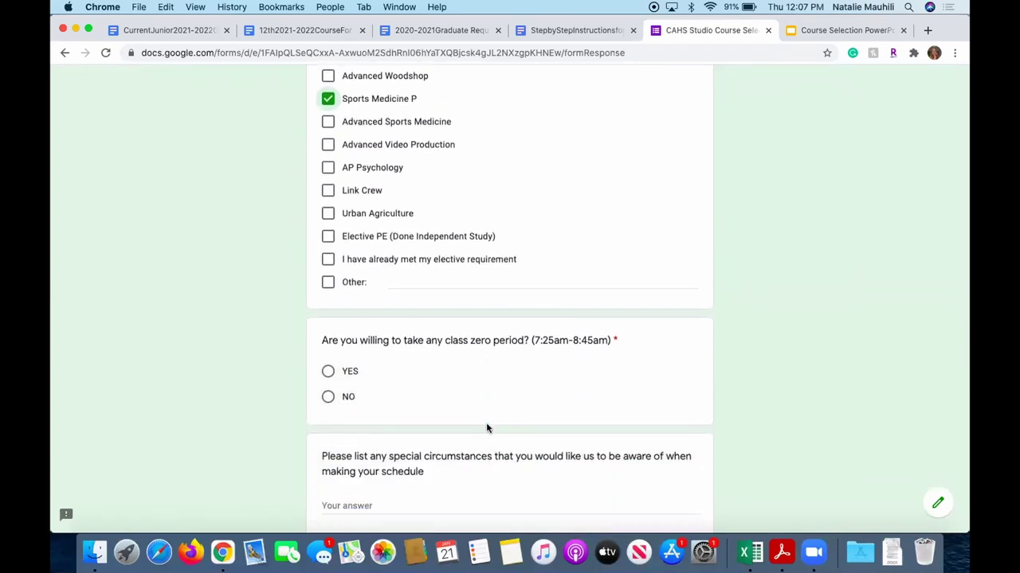
scroll(486, 429, "down", 4)
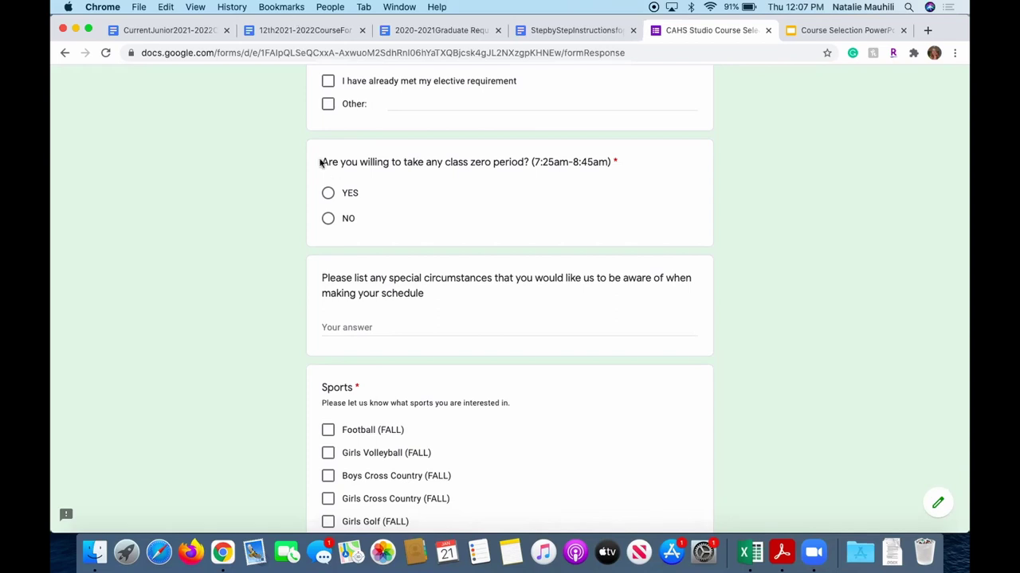
Answer YES to taking a zero-period class.
left_click(328, 195)
scroll(597, 249, "down", 1)
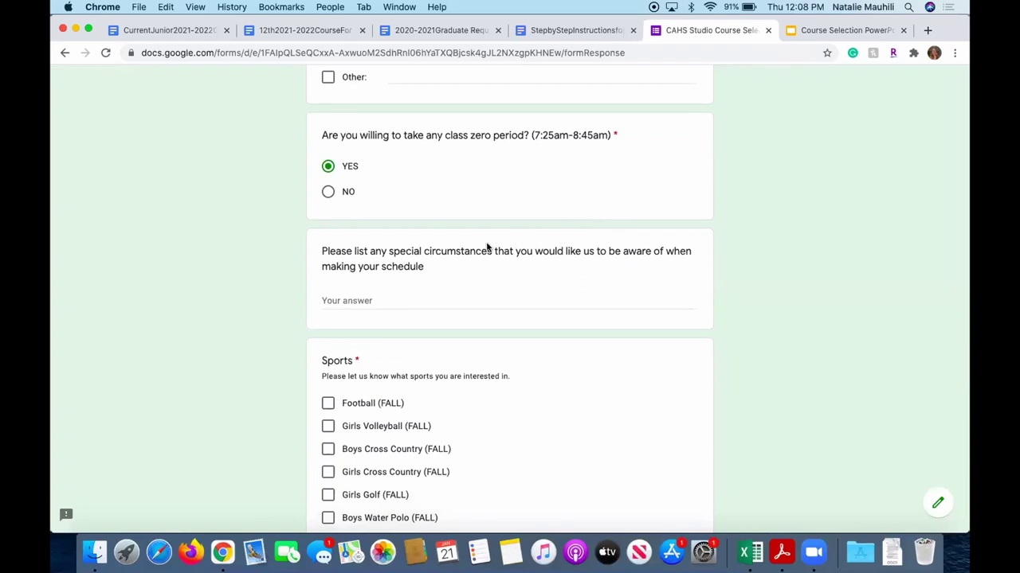
scroll(487, 247, "down", 1)
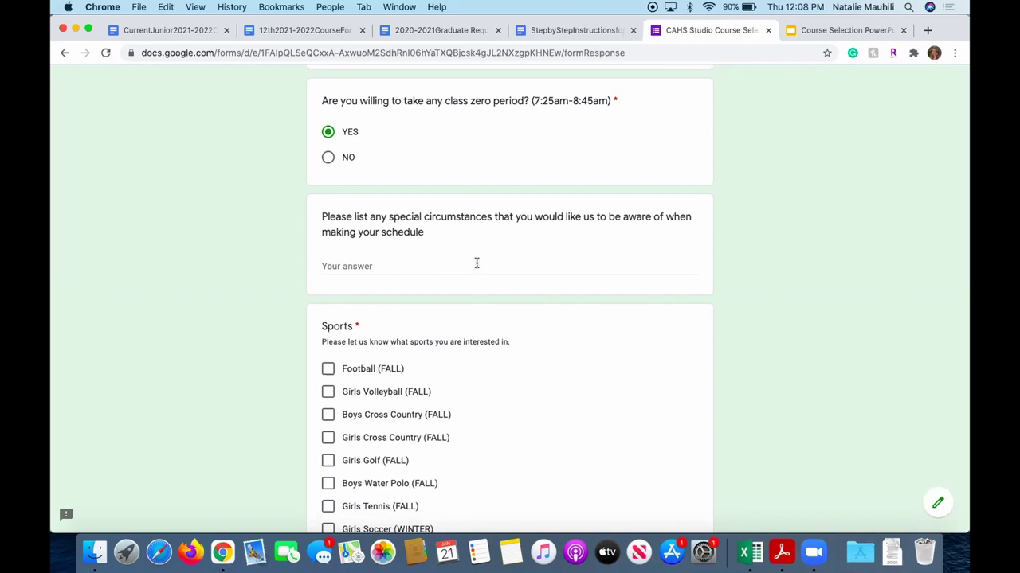
Tick Cheer (YEARLONG) under Sports as the sport of interest.
scroll(475, 264, "down", 3)
scroll(476, 267, "down", 6)
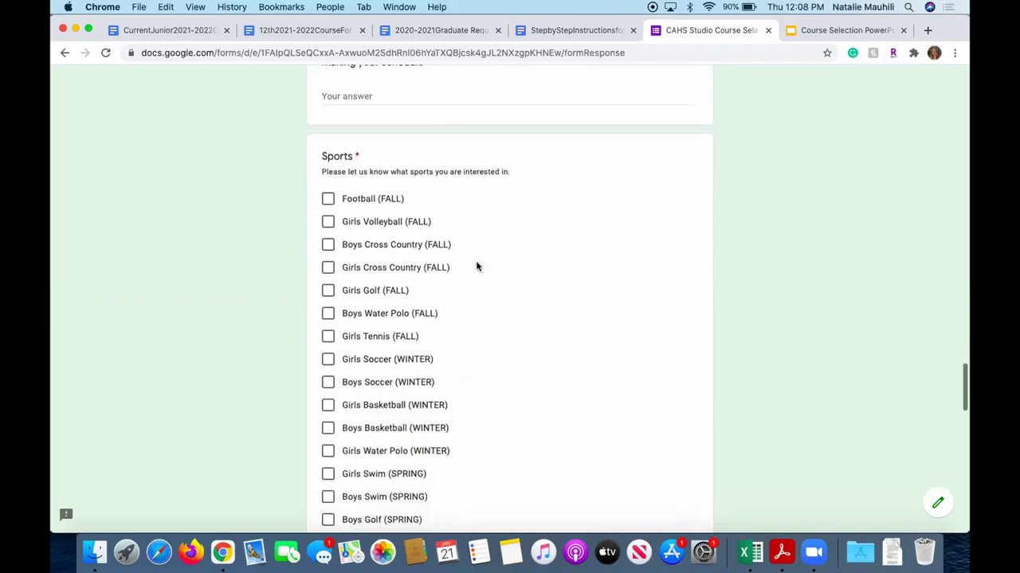
scroll(476, 266, "down", 2)
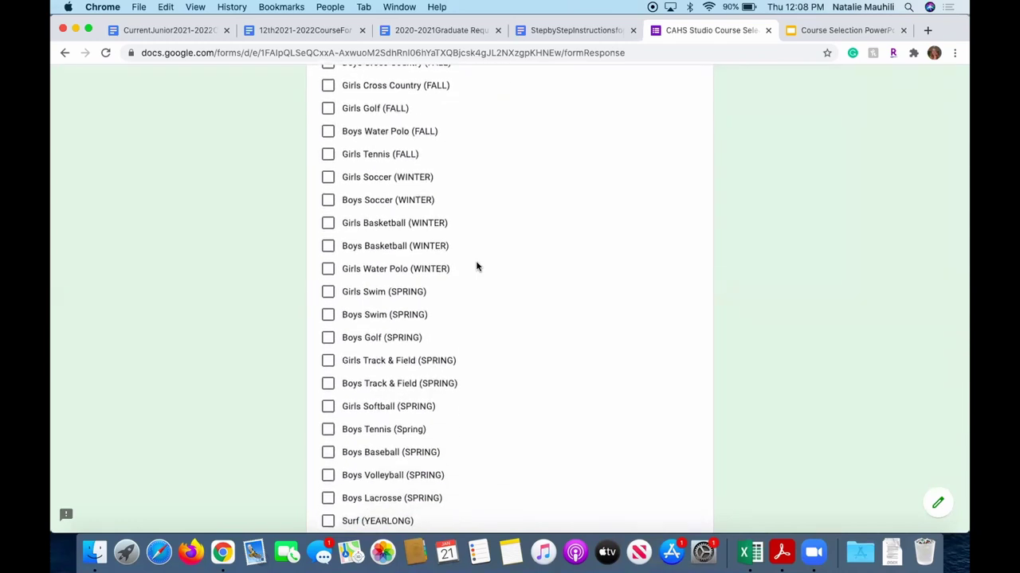
scroll(477, 266, "down", 5)
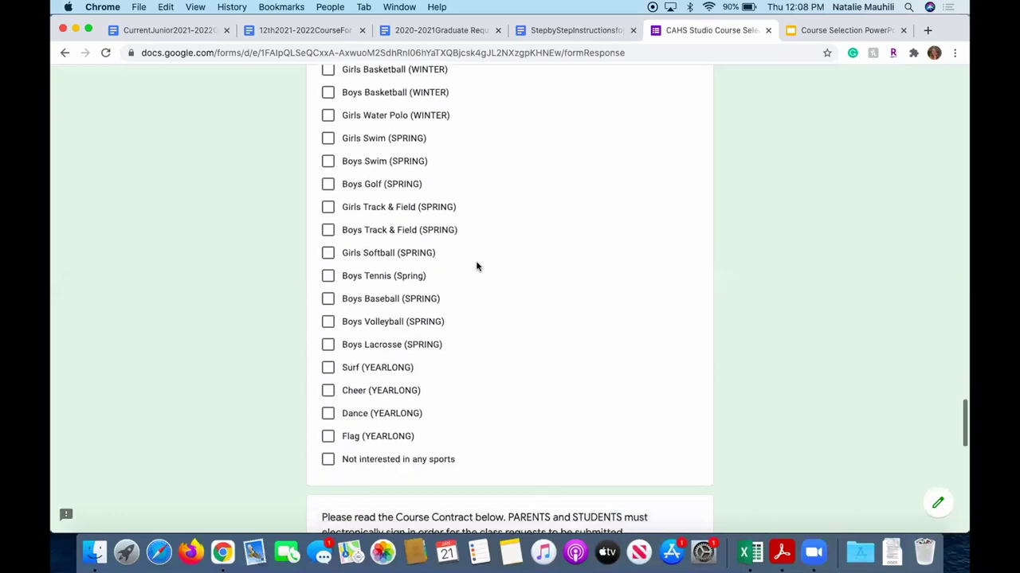
scroll(477, 266, "down", 3)
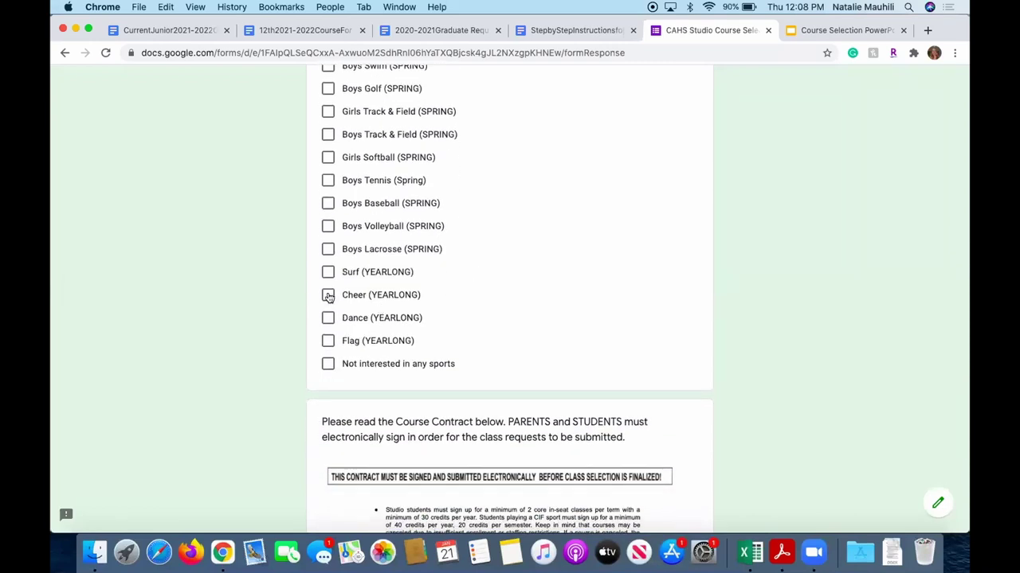
left_click(328, 295)
scroll(639, 330, "down", 2)
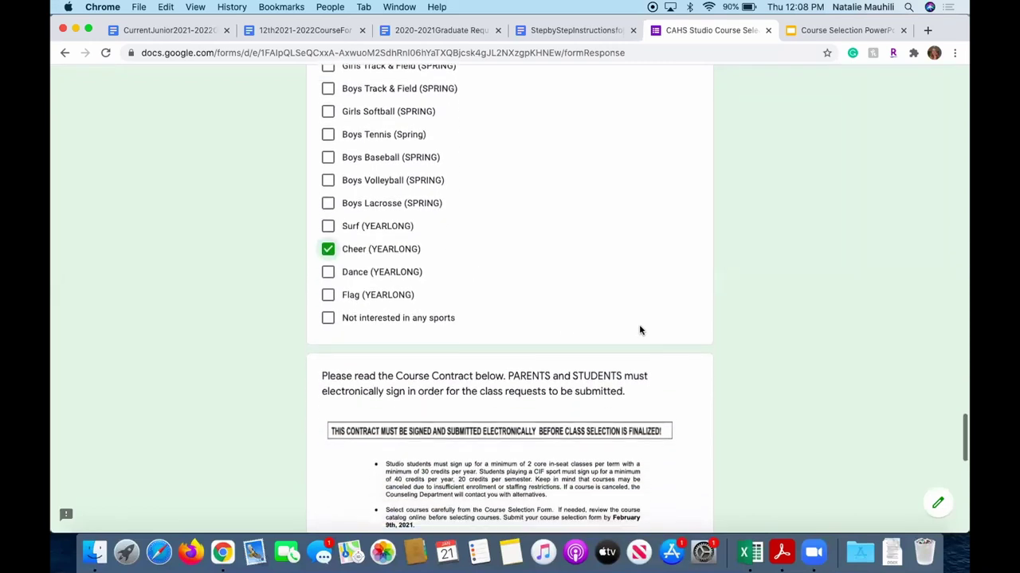
scroll(639, 330, "down", 3)
scroll(639, 329, "down", 4)
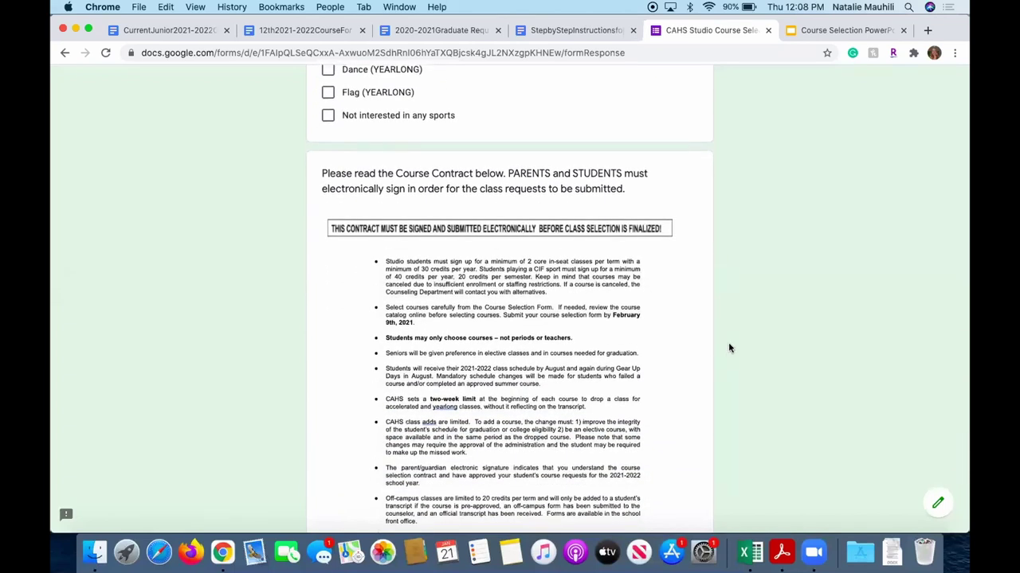
scroll(688, 337, "down", 1)
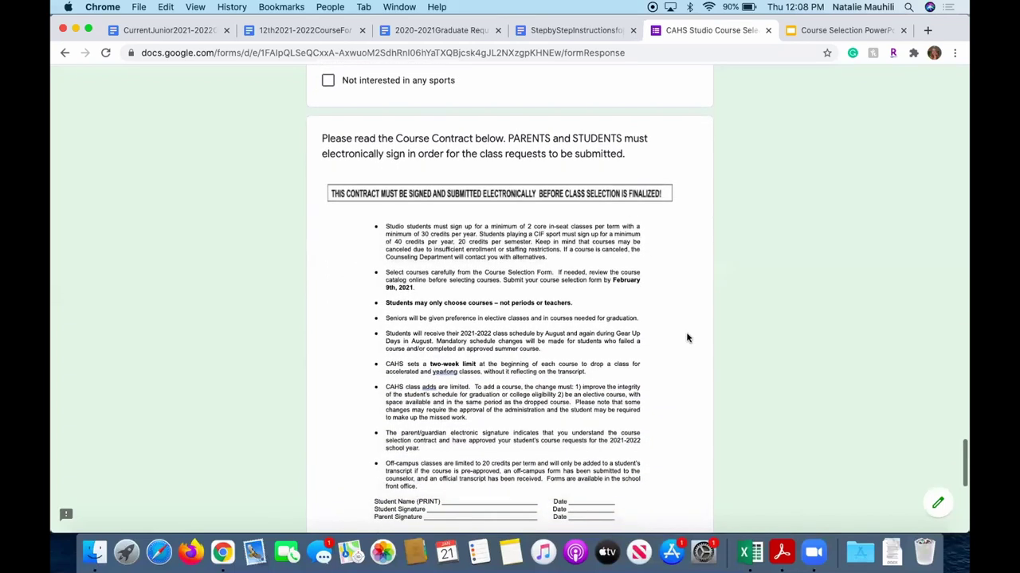
scroll(629, 261, "down", 5)
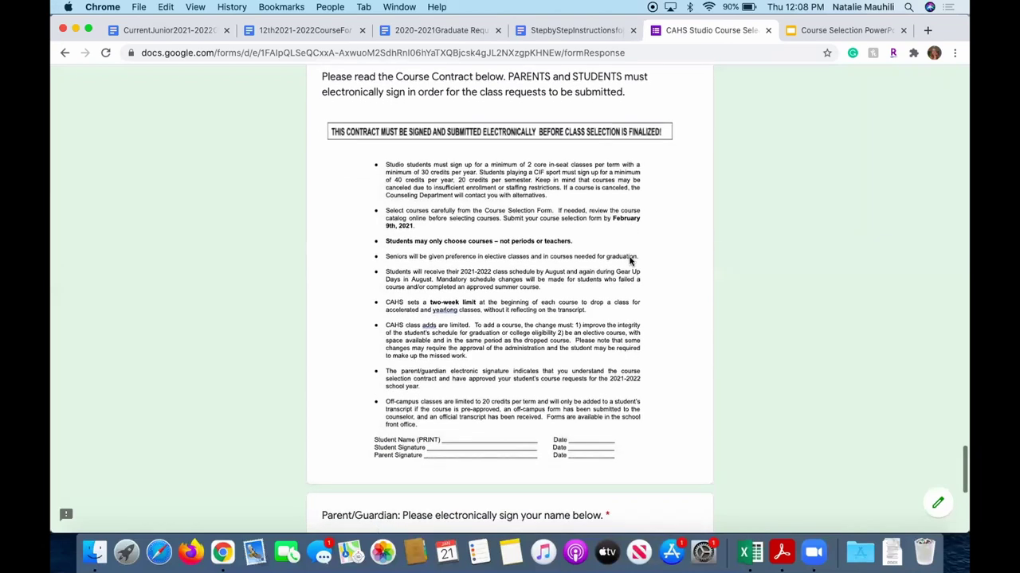
scroll(629, 260, "down", 3)
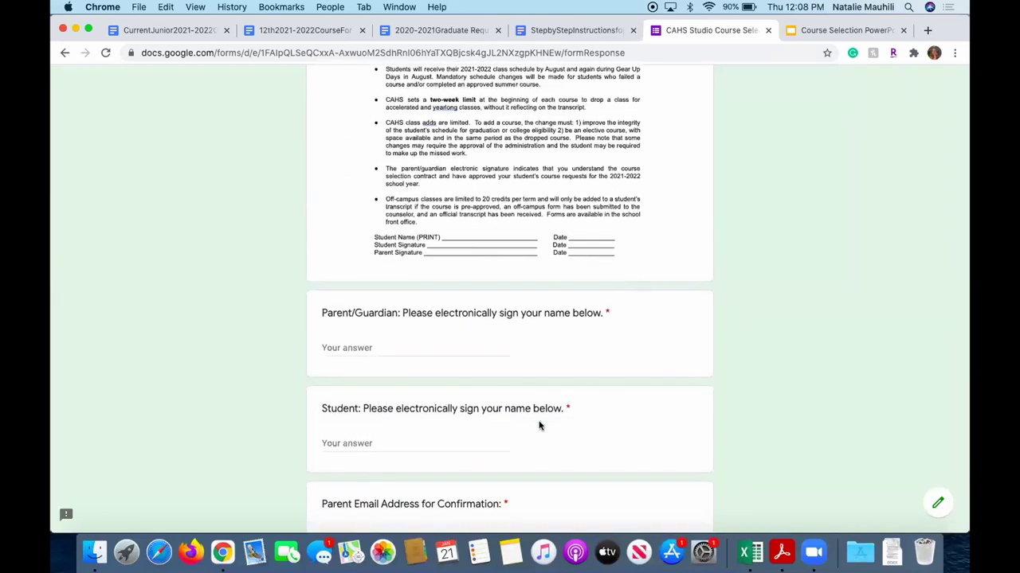
scroll(538, 426, "down", 1)
scroll(538, 426, "down", 2)
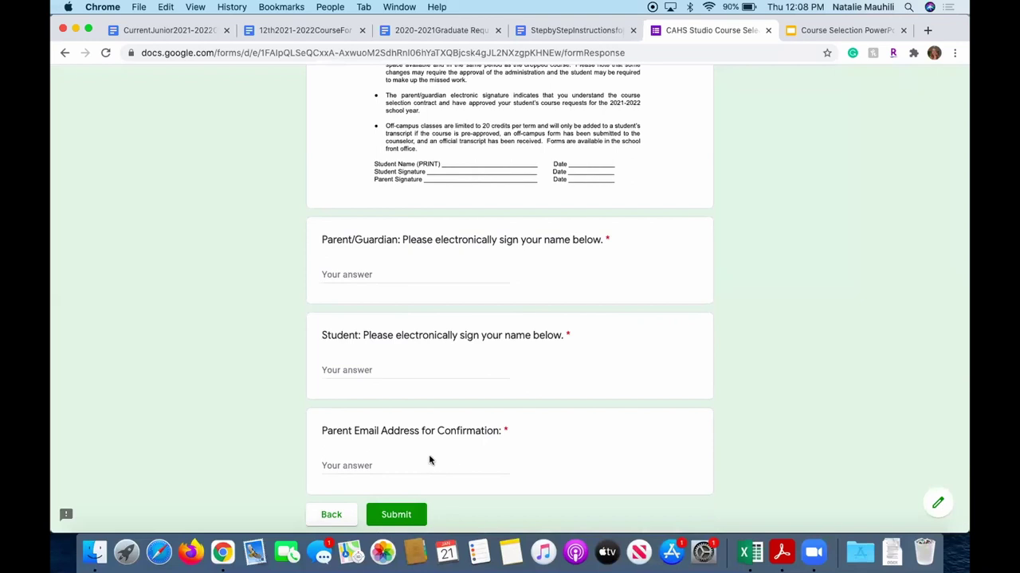
scroll(607, 440, "up", 1)
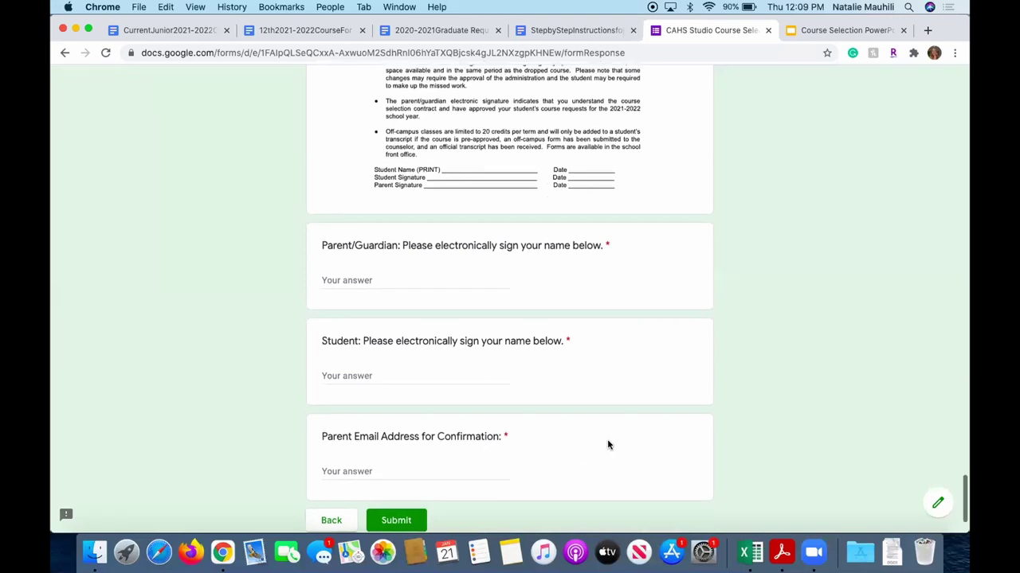
scroll(601, 428, "up", 10)
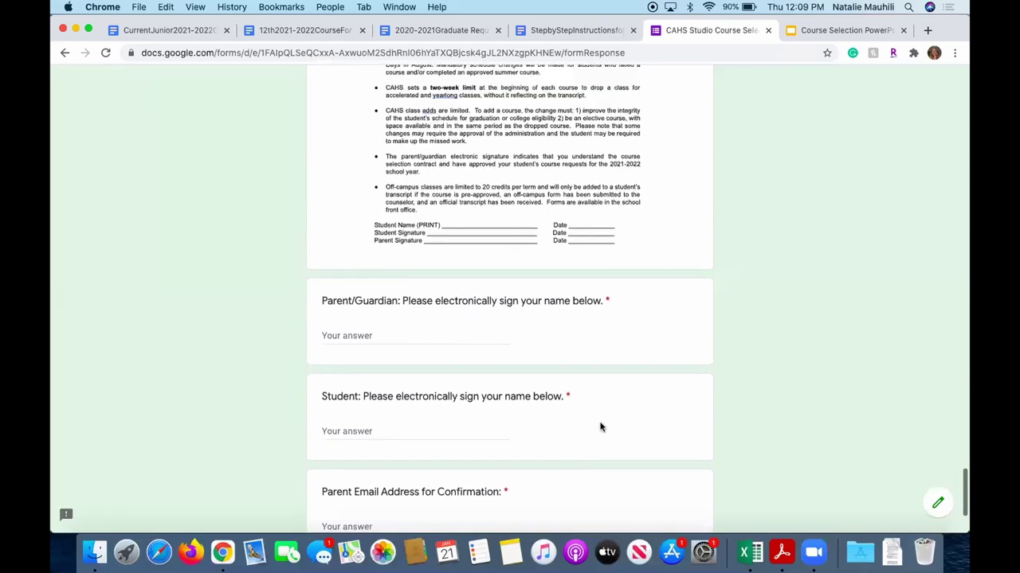
scroll(601, 427, "down", 2)
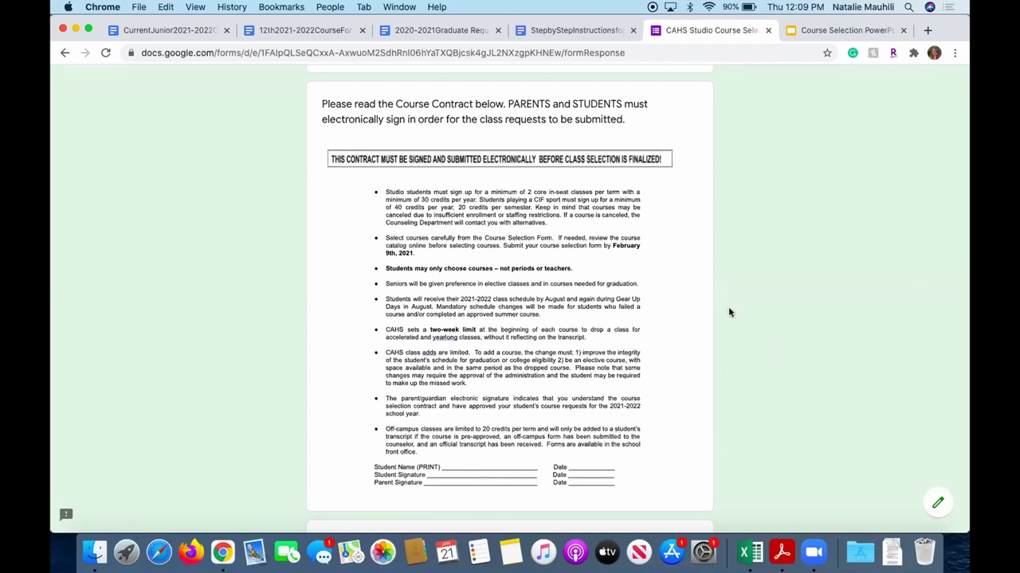
scroll(695, 294, "down", 1)
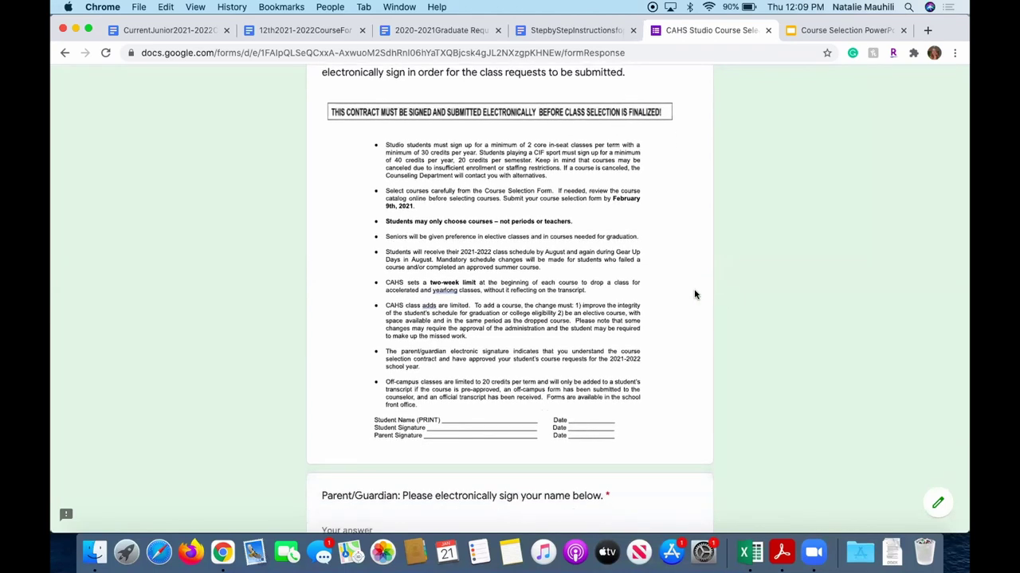
scroll(694, 294, "down", 5)
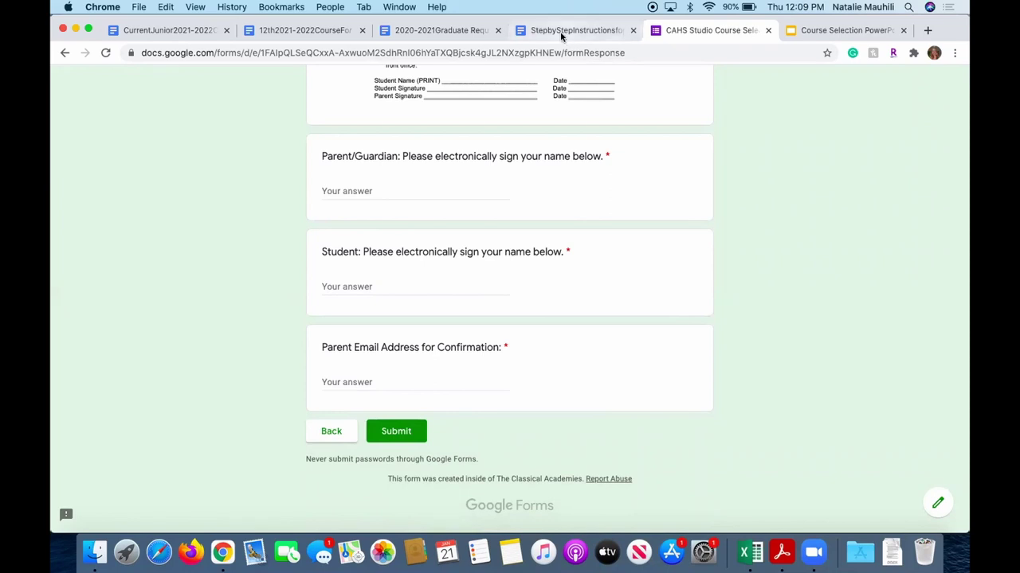
Switch to the CurrentJunior2021-2022 Course Selection Packet Cover document and view its contents list.
left_click(167, 31)
scroll(380, 199, "down", 3)
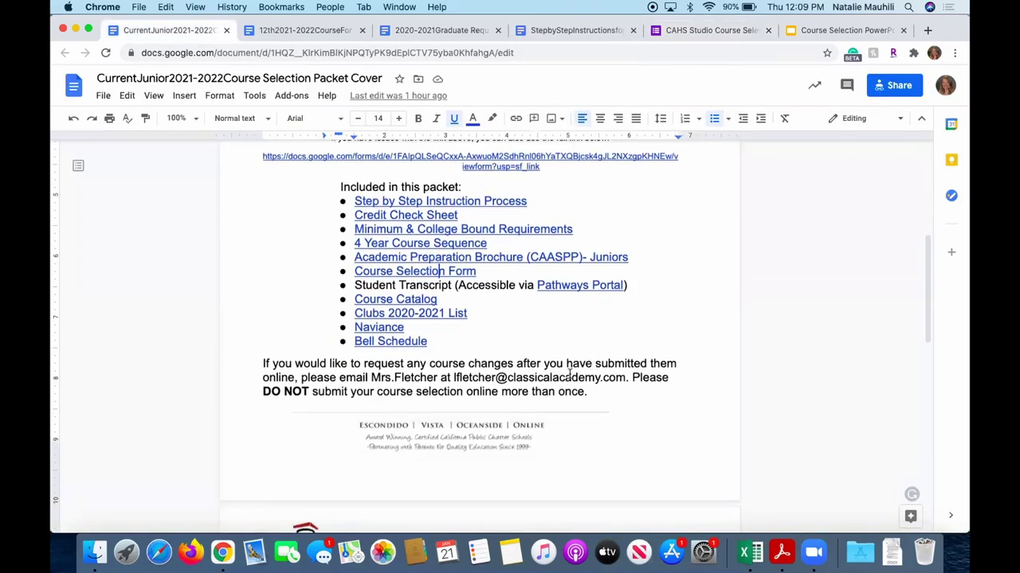